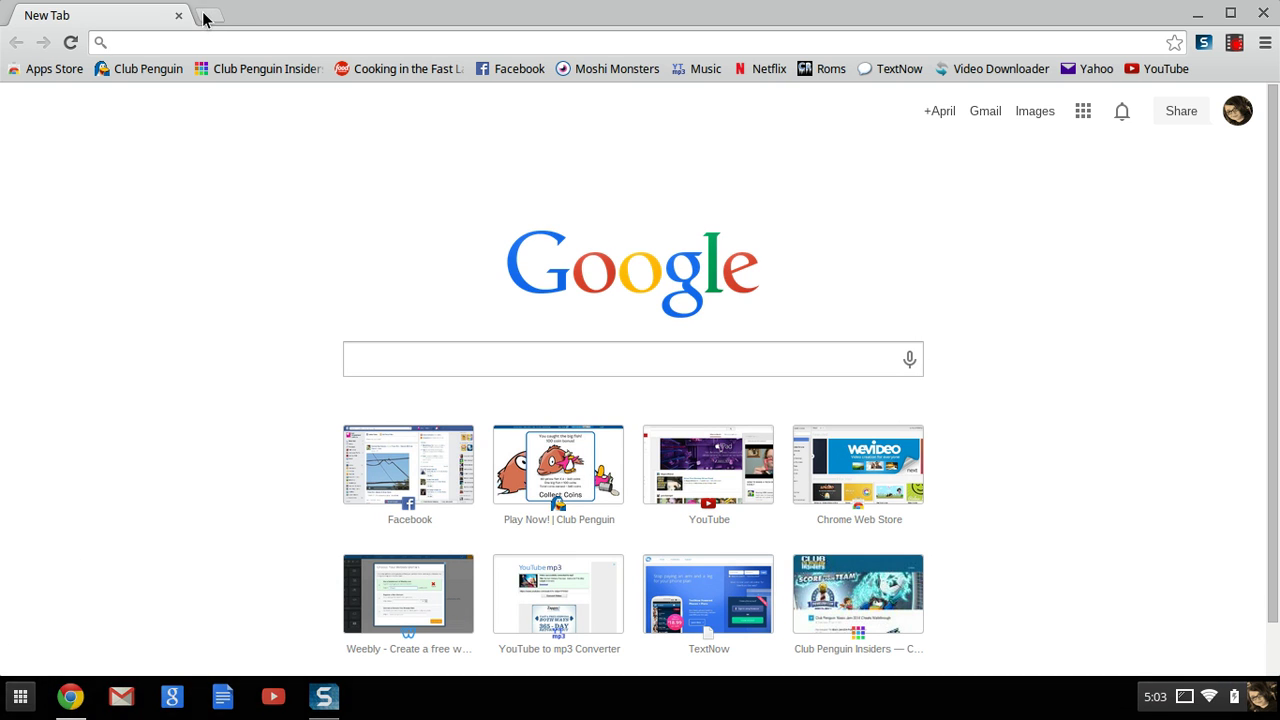
- Search the Chrome Web Store for GBA and view the details of the VBA-M emulator app
left_click(53, 70)
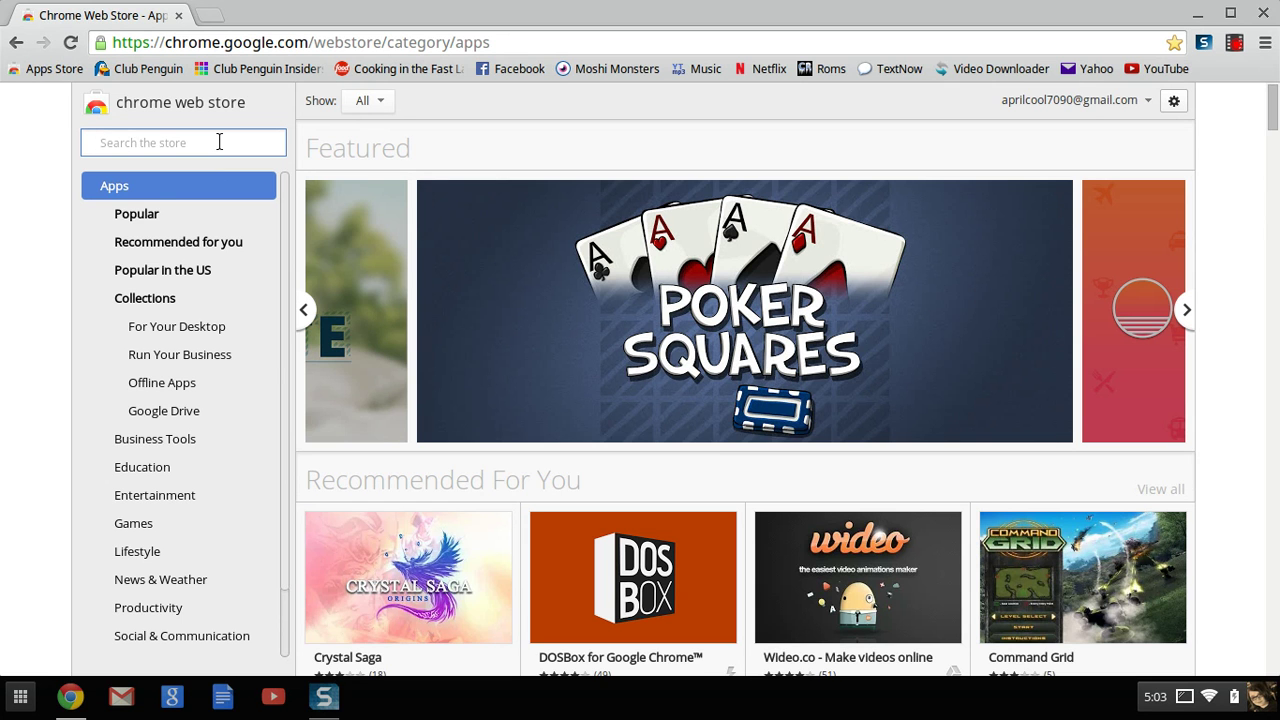
type("GBA")
key("Return")
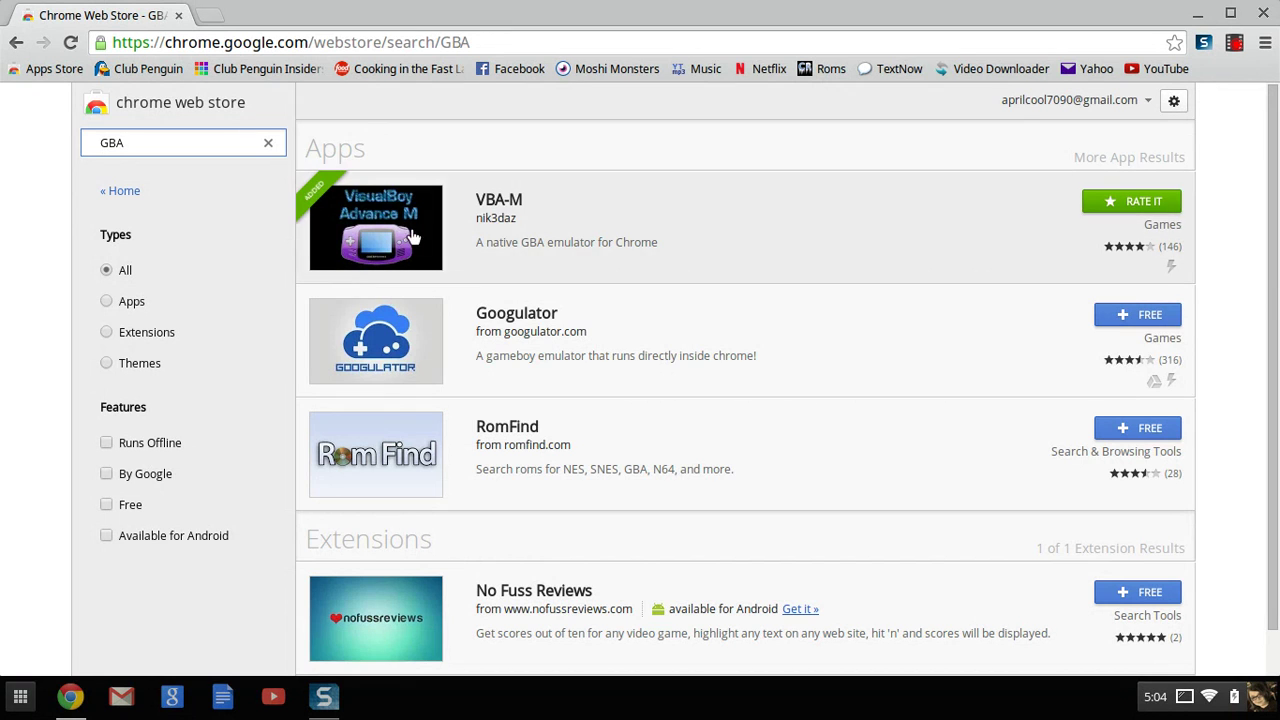
left_click(580, 215)
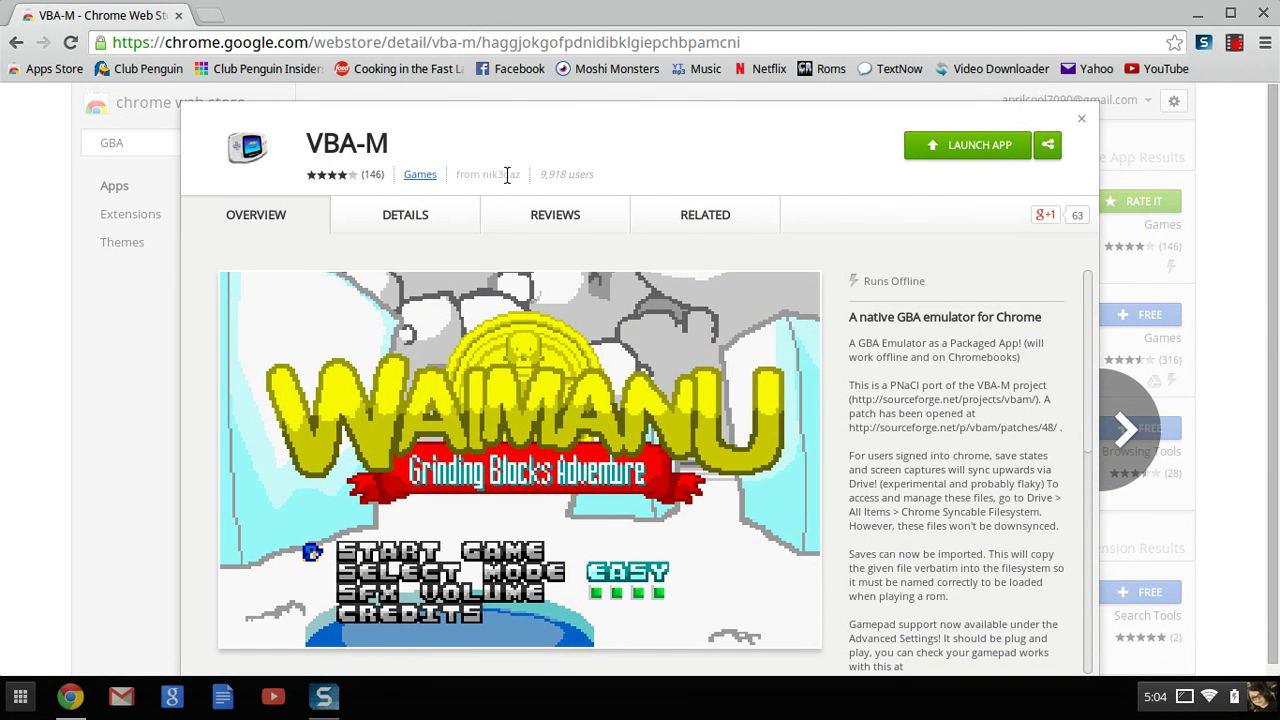
left_click(1082, 119)
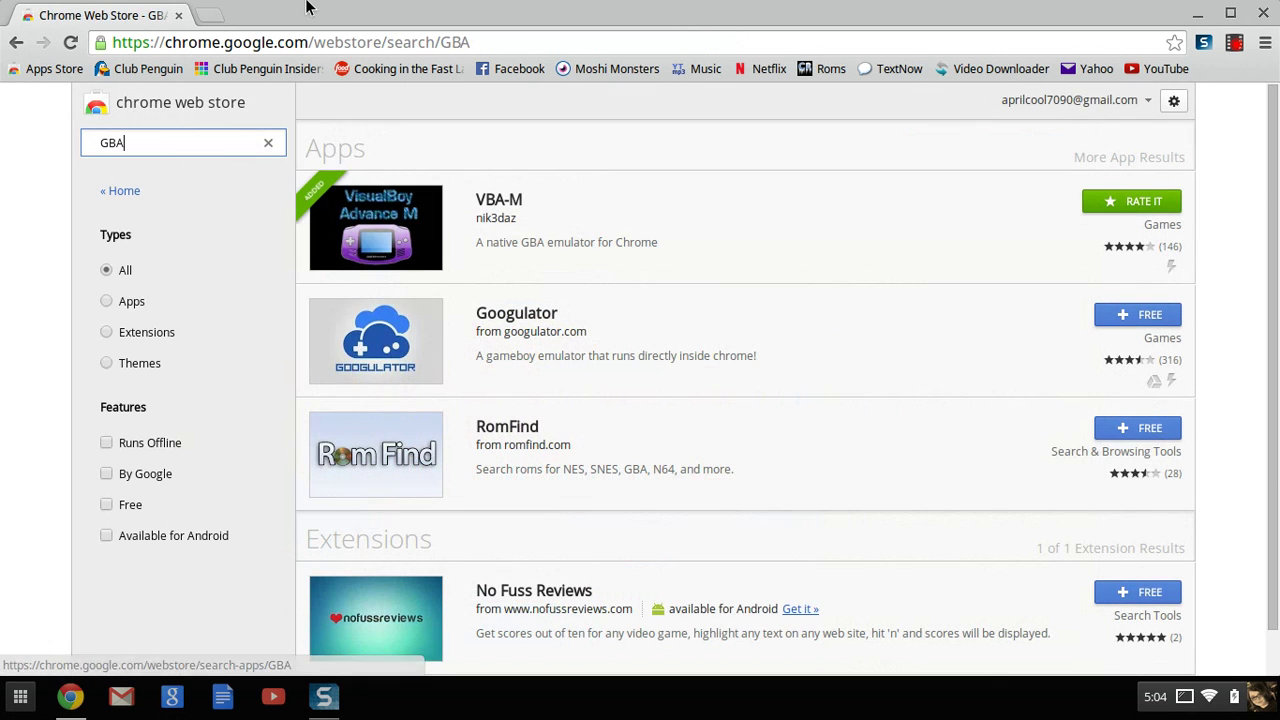
- Open the bookmarked CoolROM site in a new tab and search its ROMs for "pokemon"
left_click(212, 16)
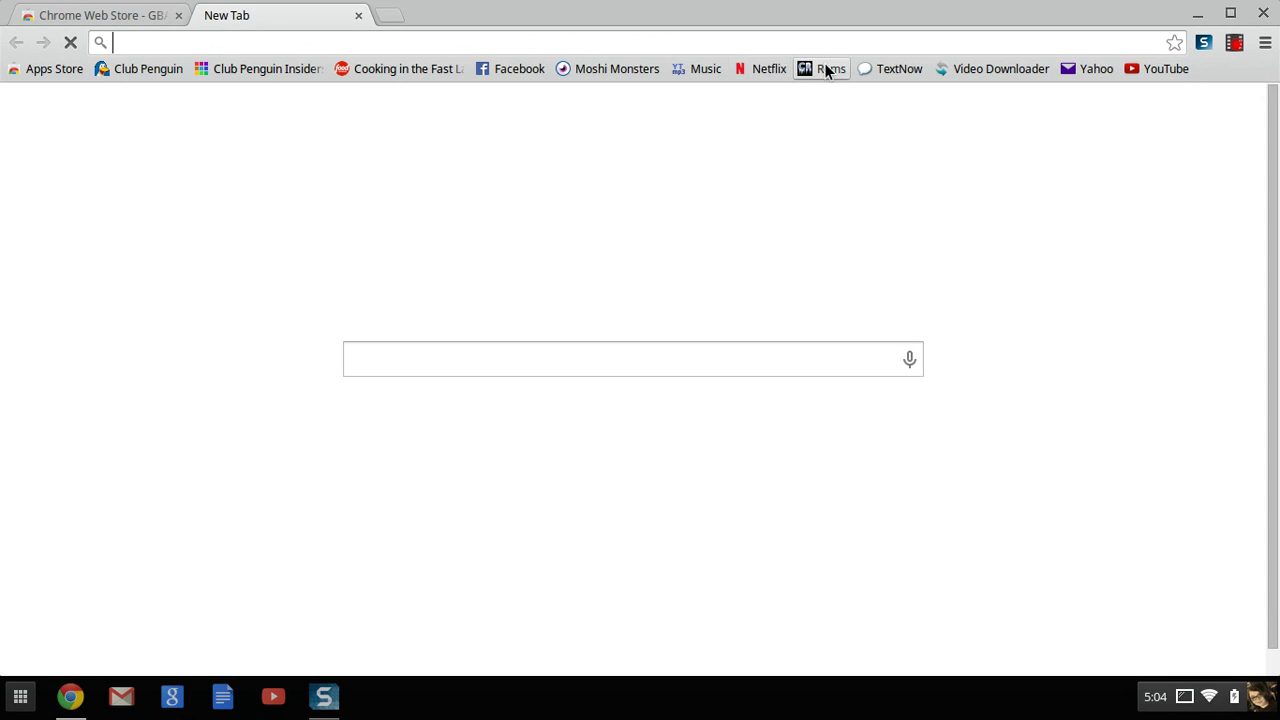
left_click(826, 70)
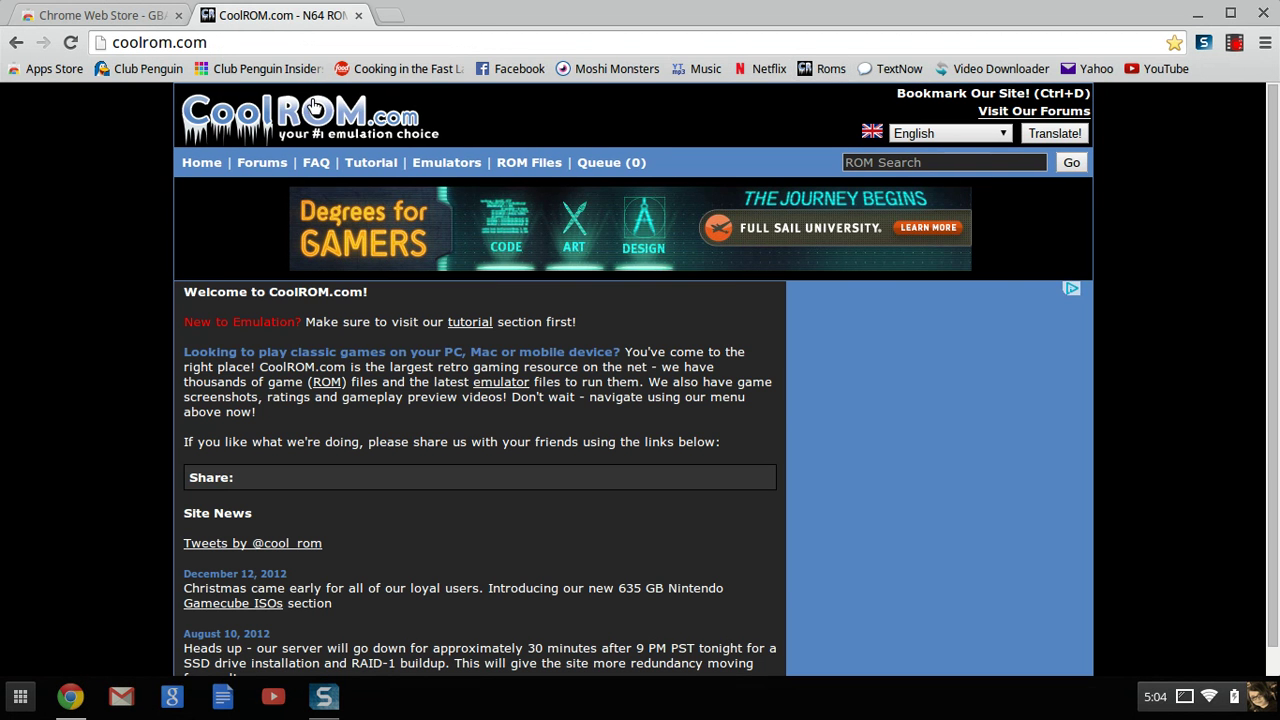
left_click(996, 158)
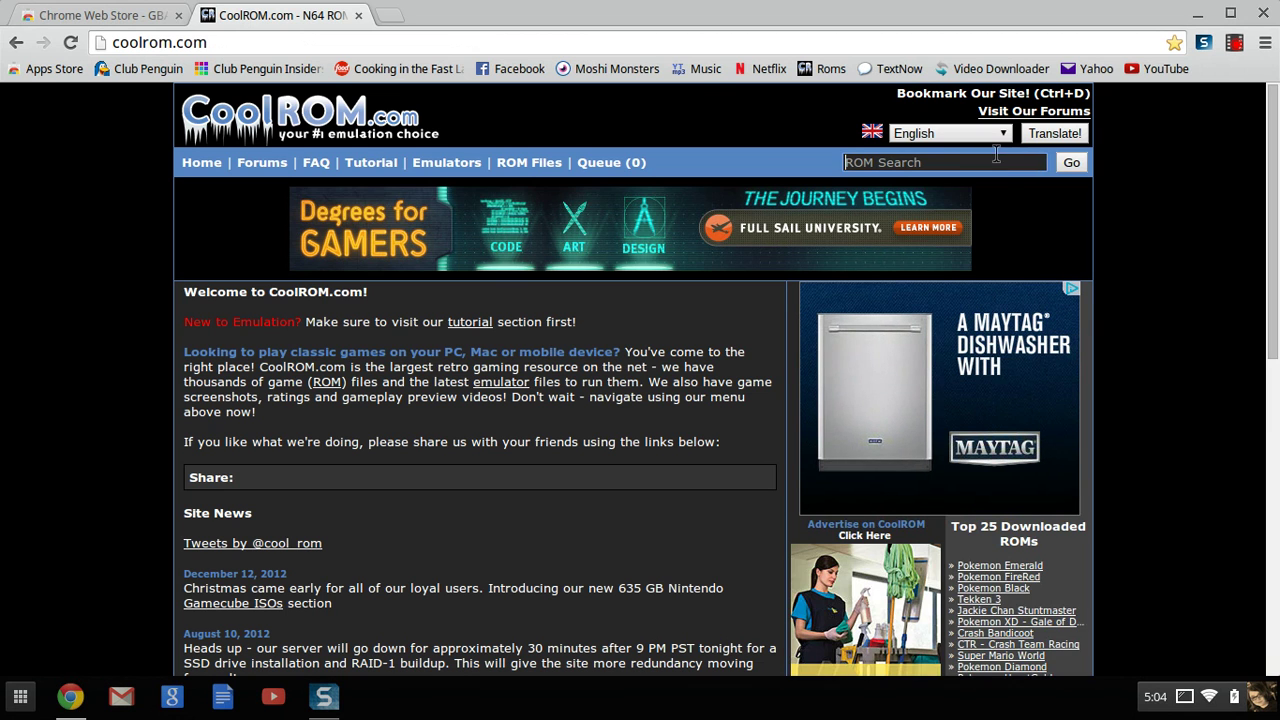
type("pokemon")
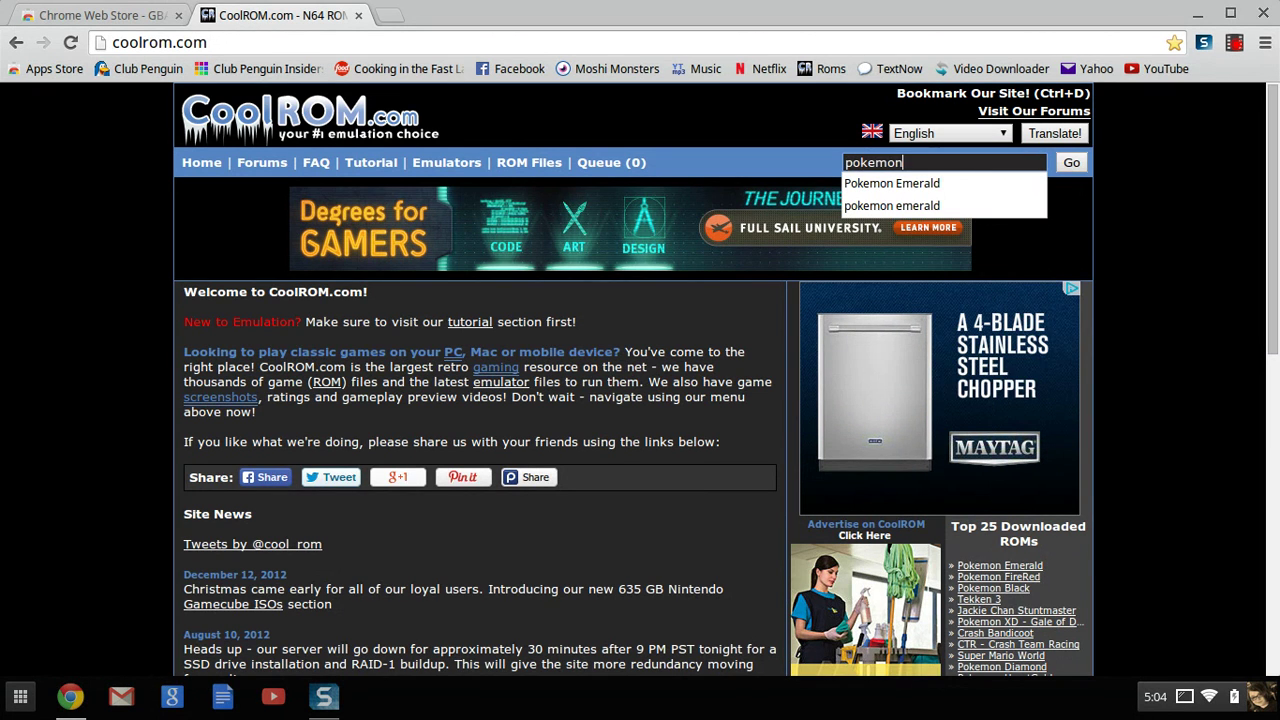
key("Return")
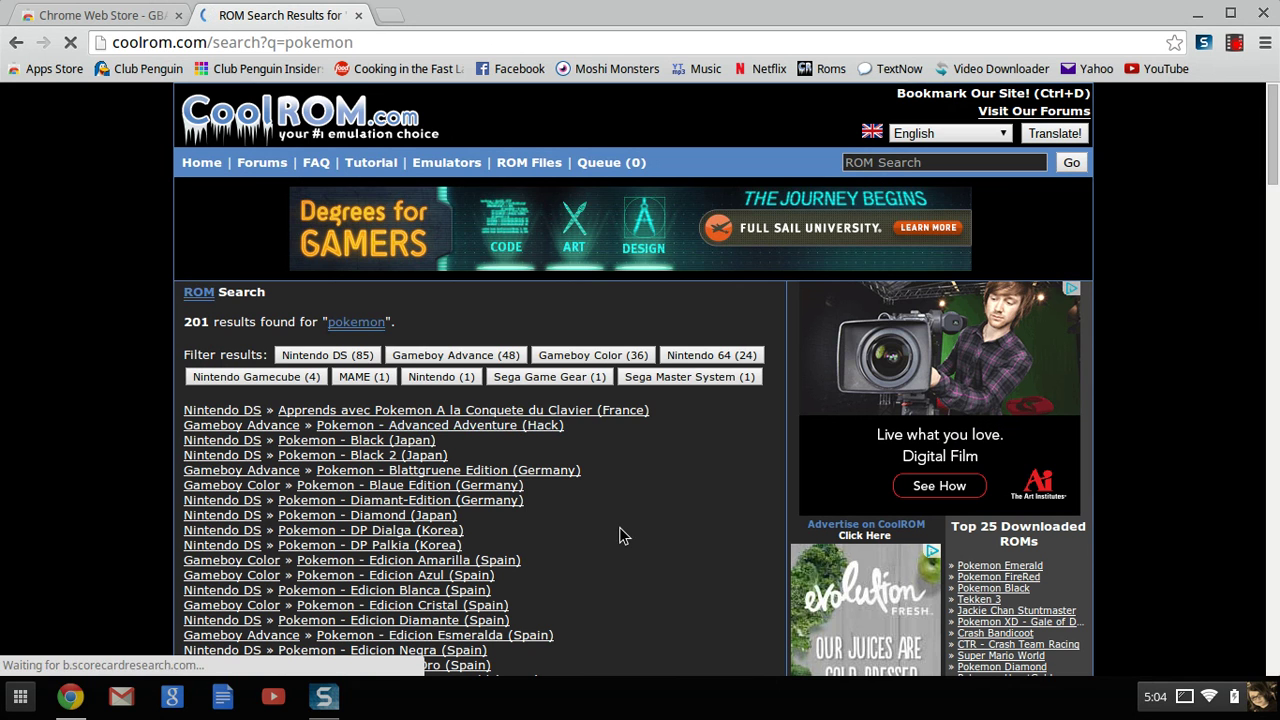
- Filter the ROM results to Gameboy Advance and open the Pokemon FireRed page
left_click(500, 358)
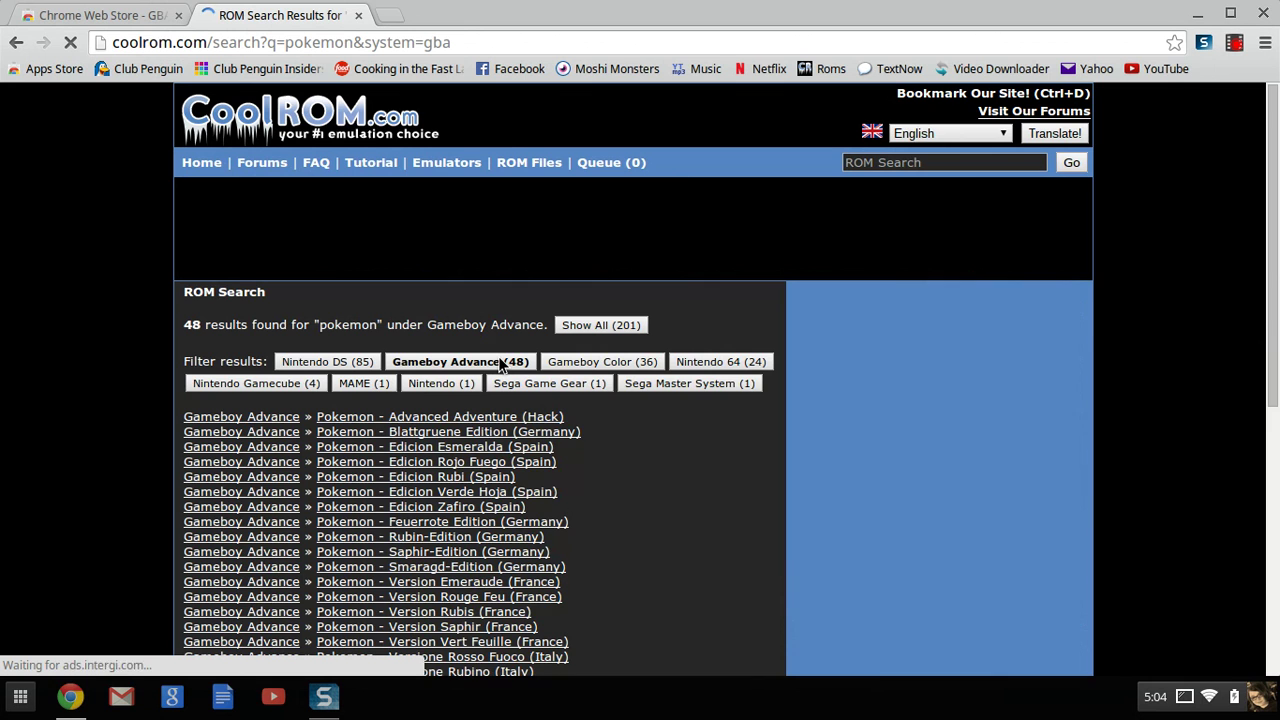
scroll(500, 366, "down", 2)
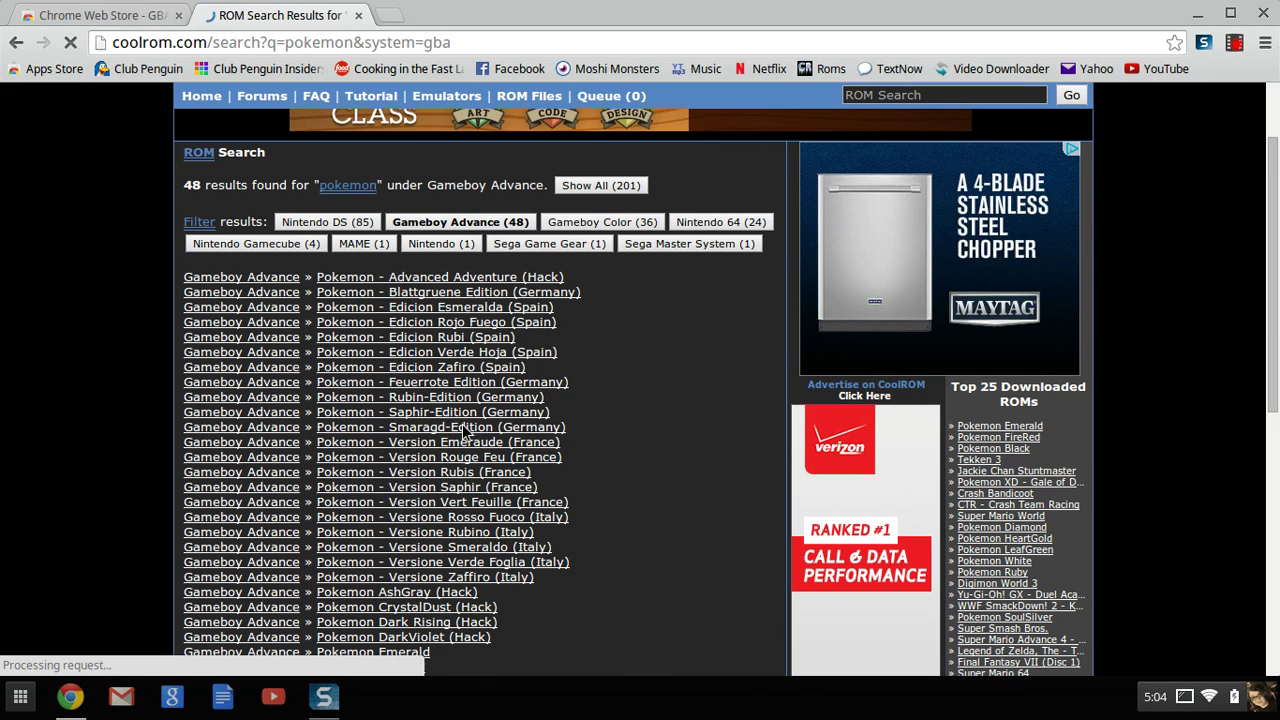
scroll(609, 309, "down", 1)
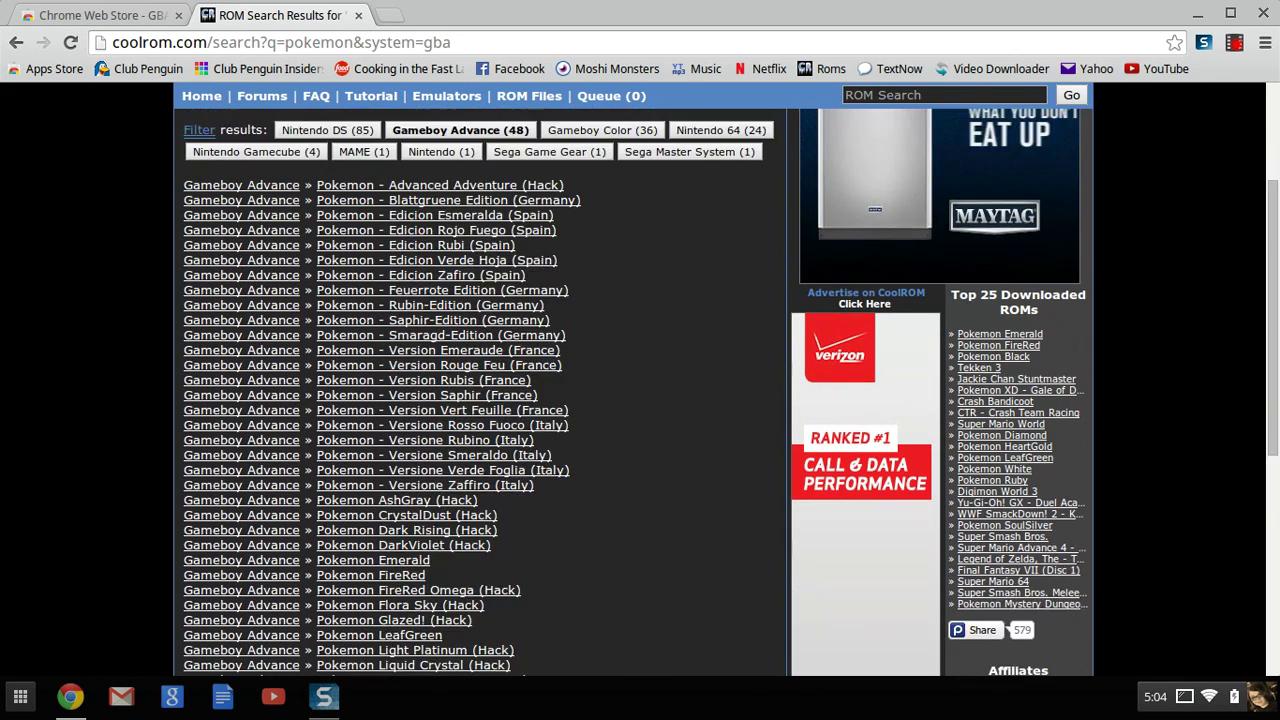
scroll(640, 392, "down", 1)
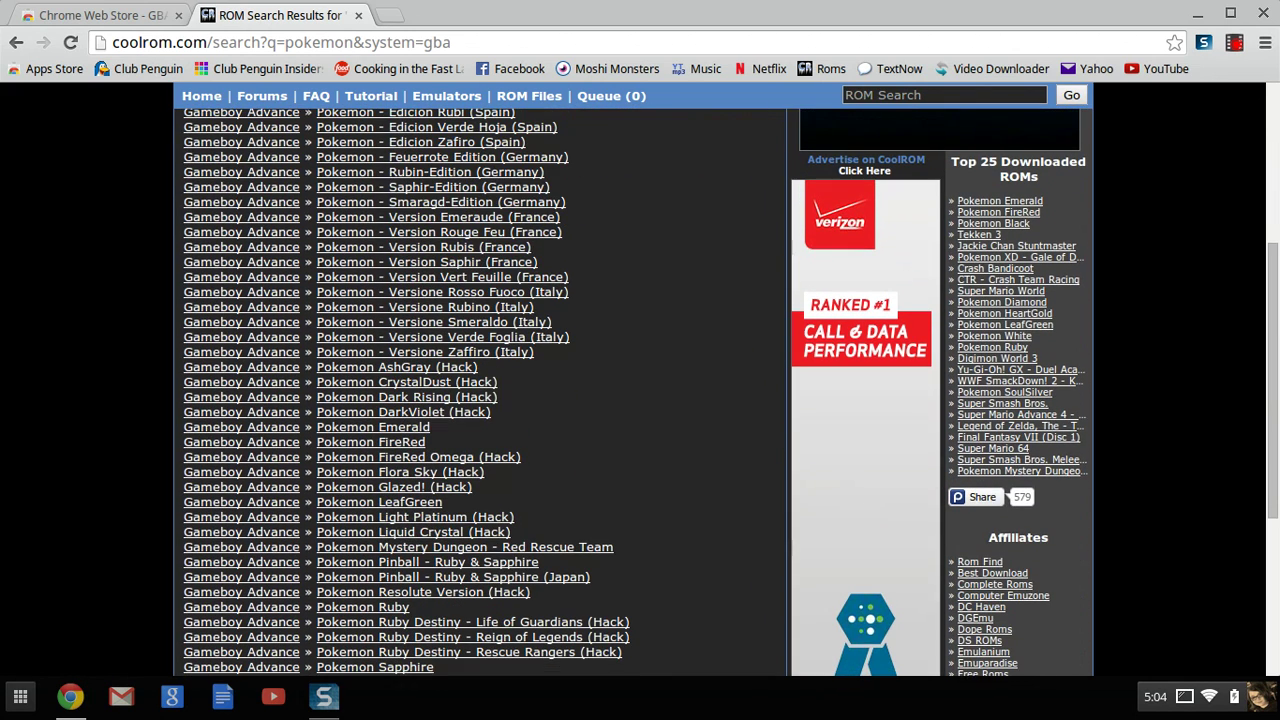
left_click(388, 441)
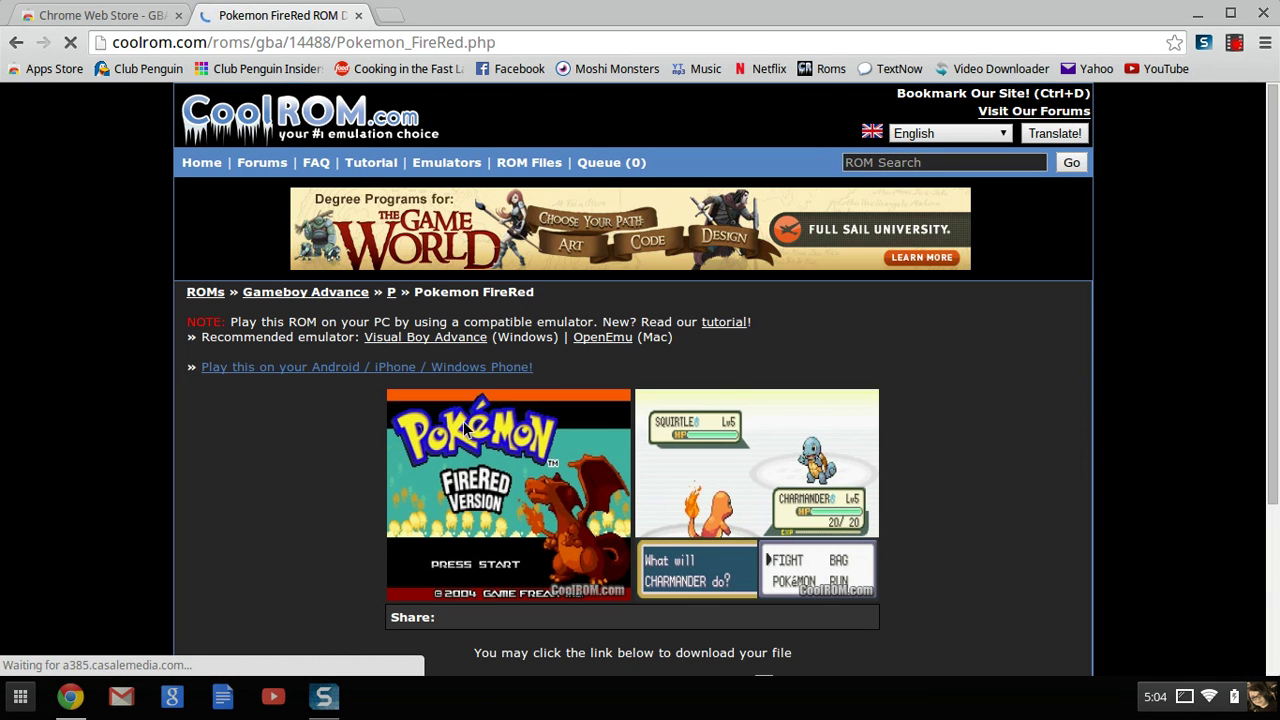
- Request the immediate download of the Pokemon FireRed ROM from its page
scroll(900, 506, "down", 2)
scroll(640, 380, "down", 4)
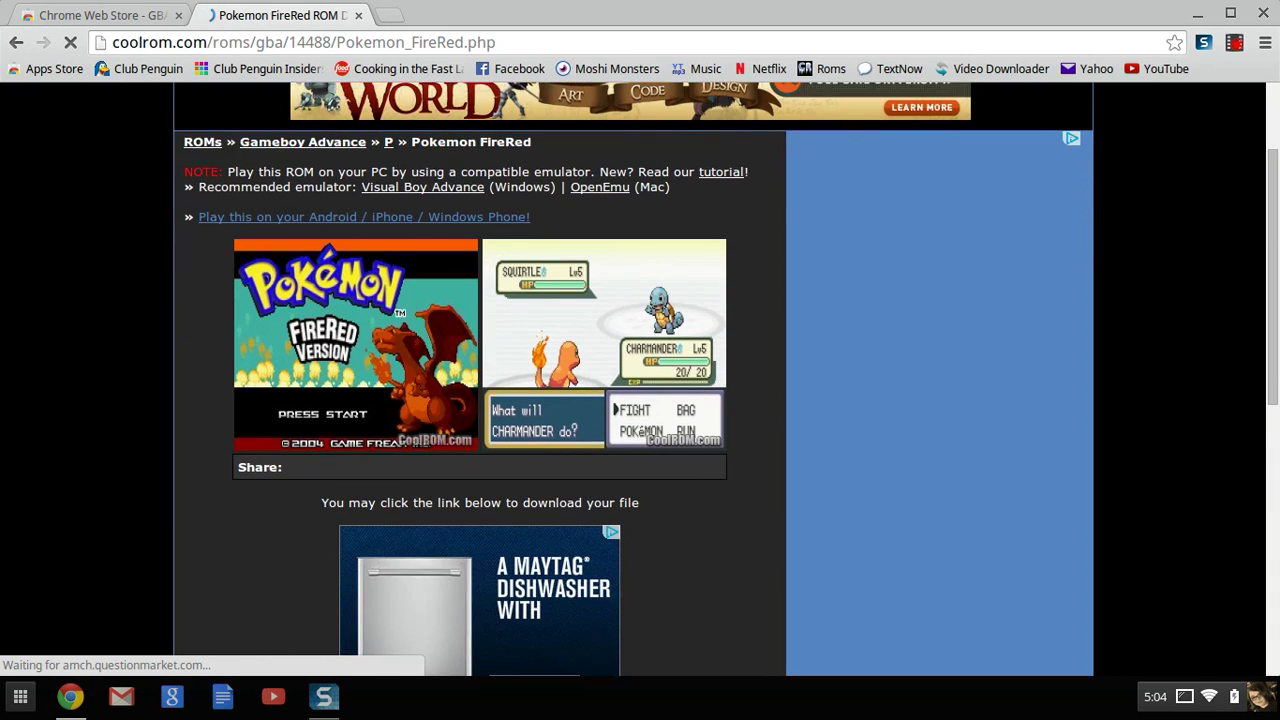
scroll(418, 342, "down", 5)
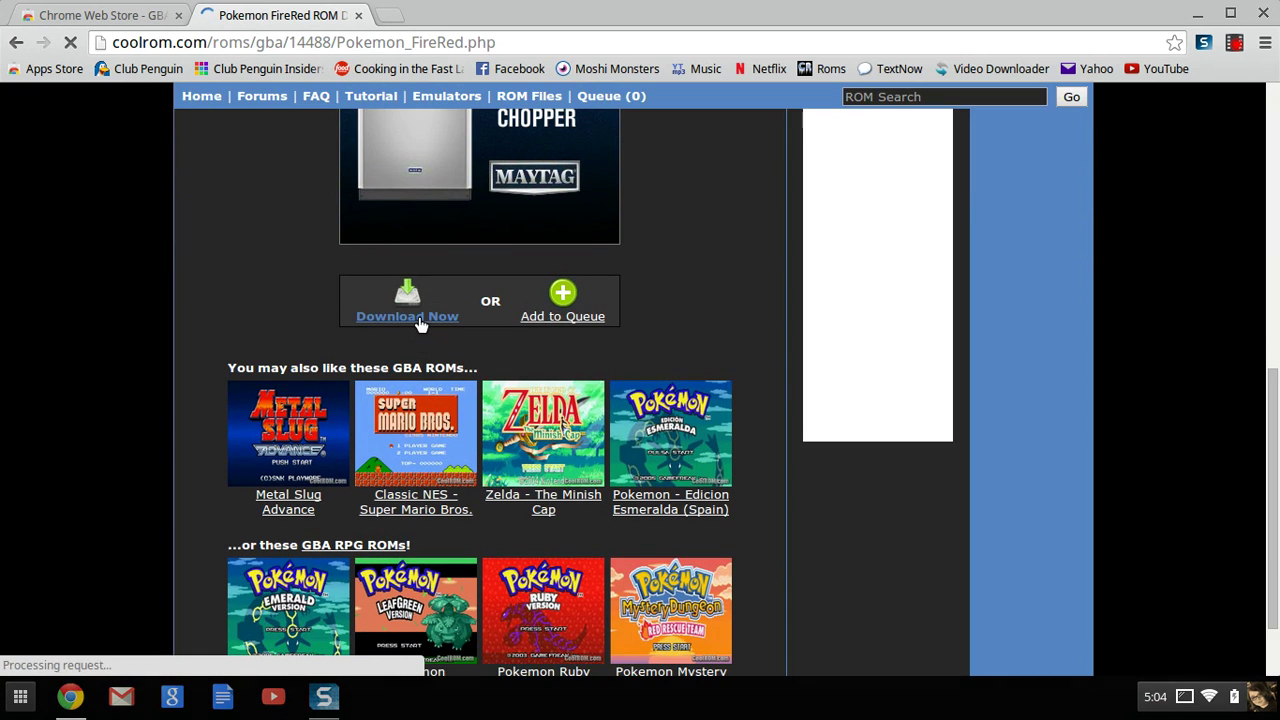
left_click(418, 318)
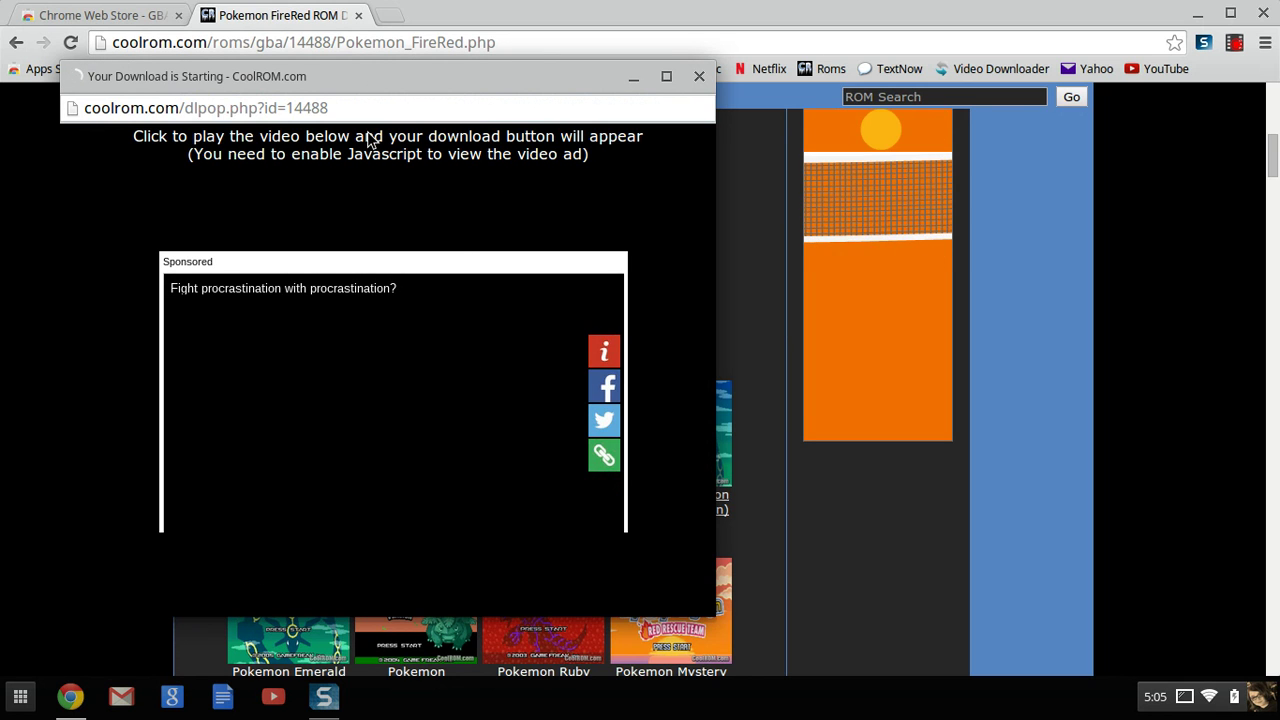
left_click(397, 404)
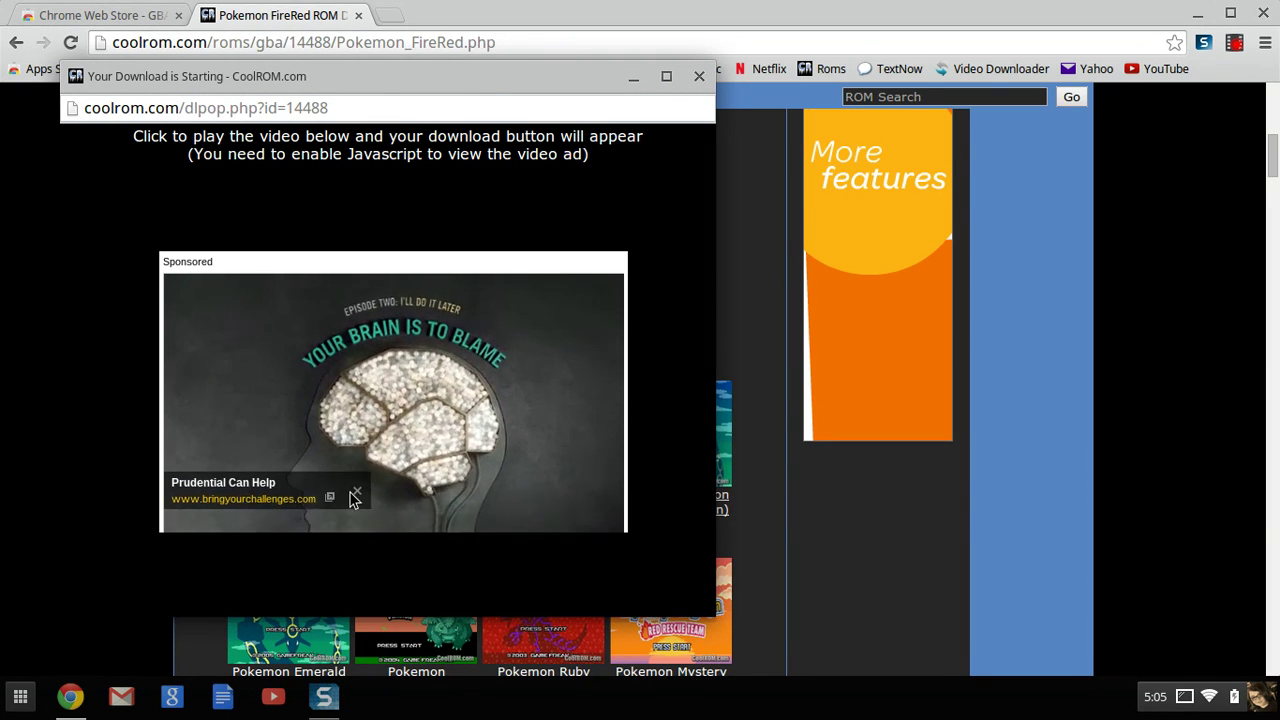
left_click(357, 466)
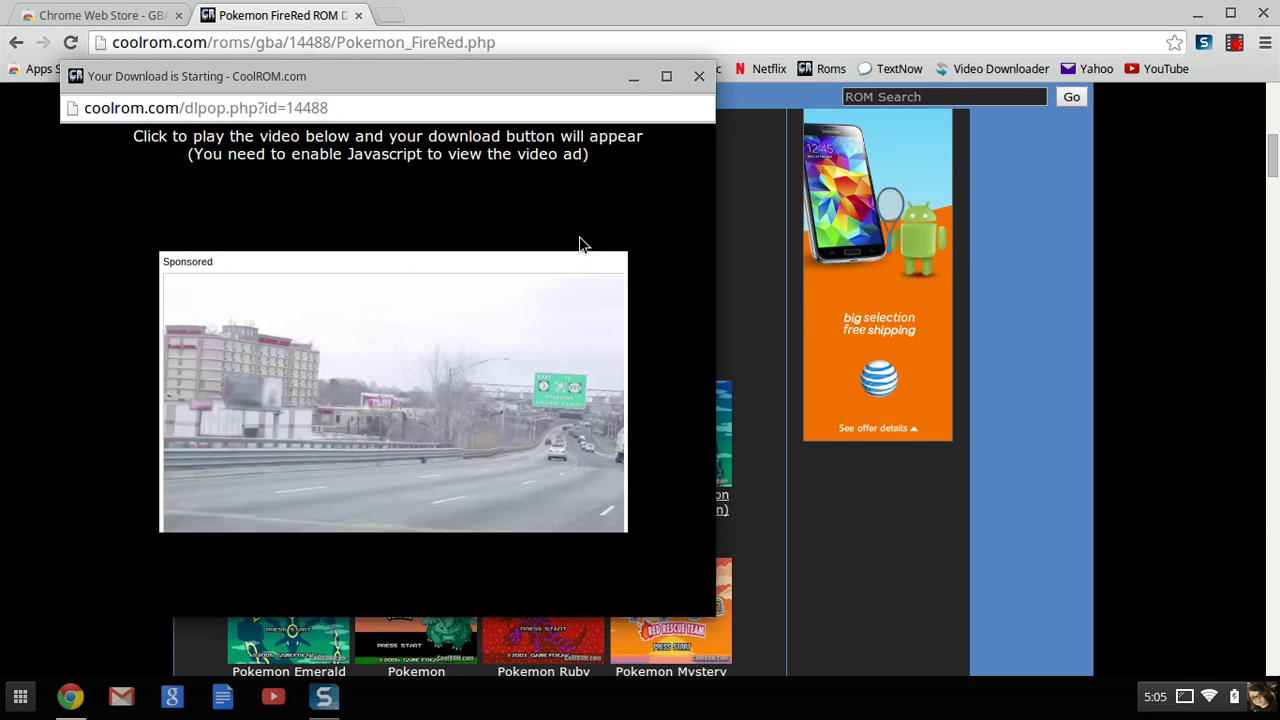
left_click(665, 77)
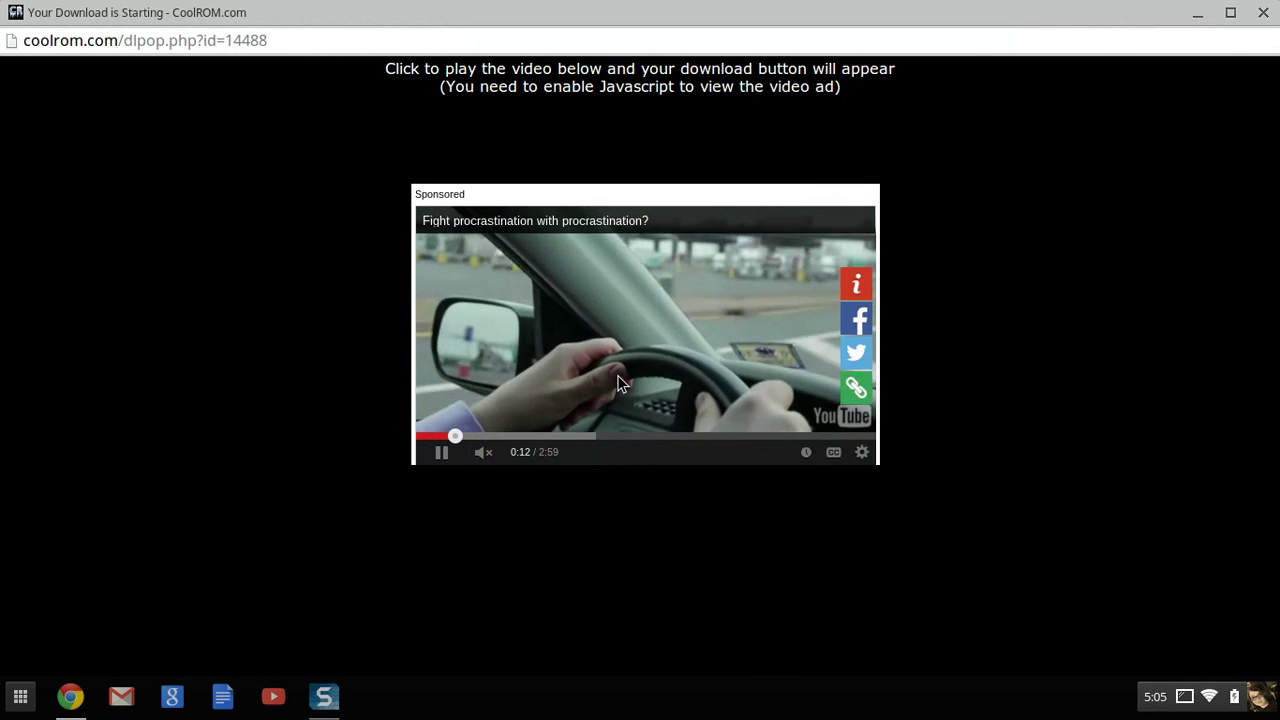
left_click(1230, 13)
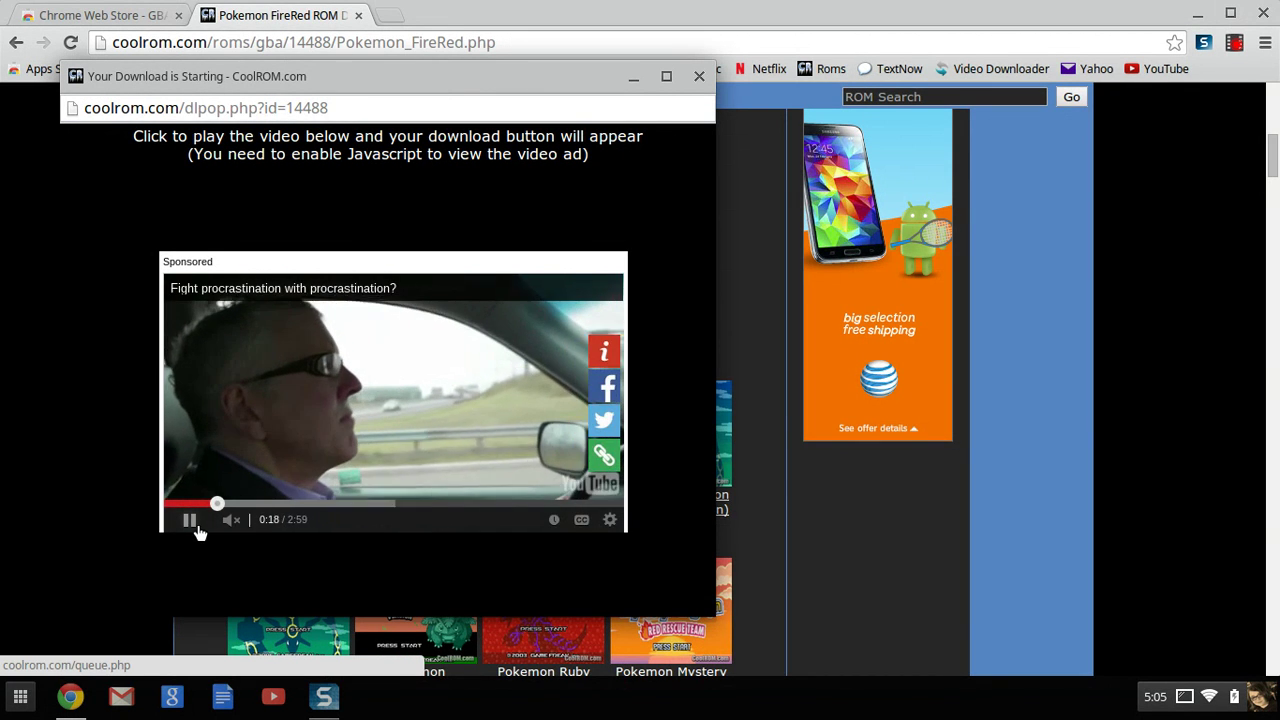
left_click(195, 521)
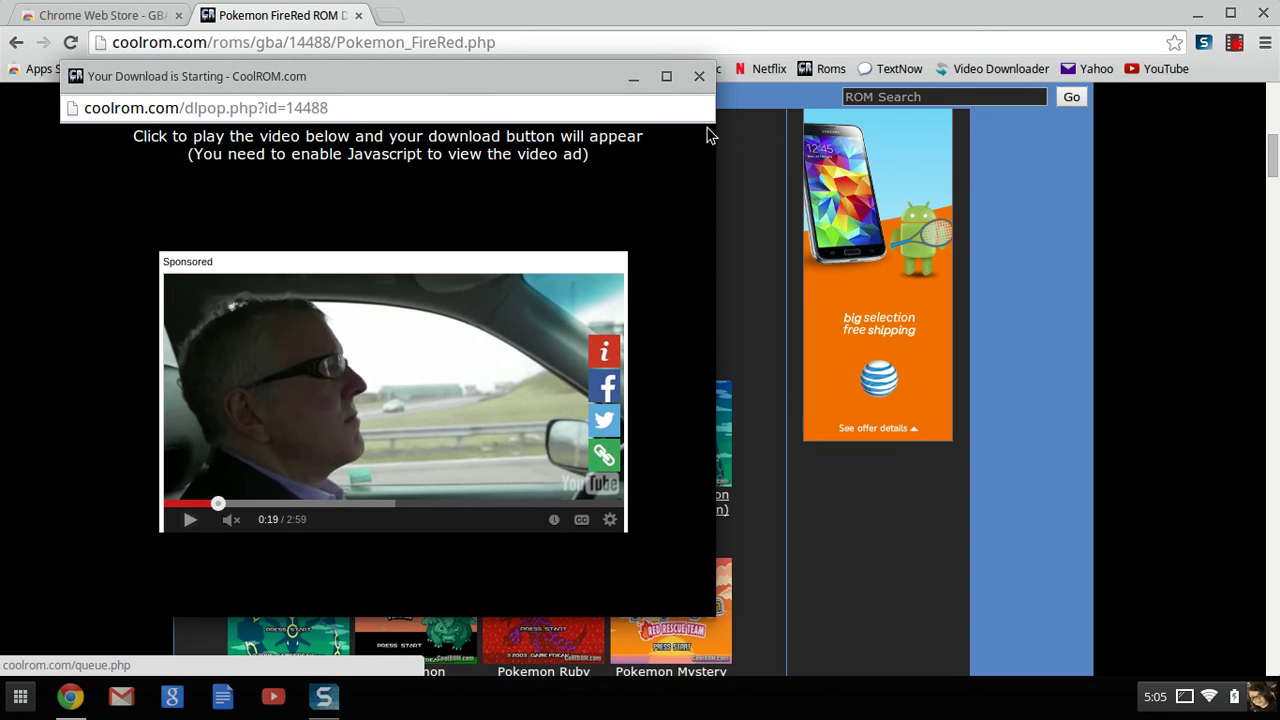
left_click(698, 77)
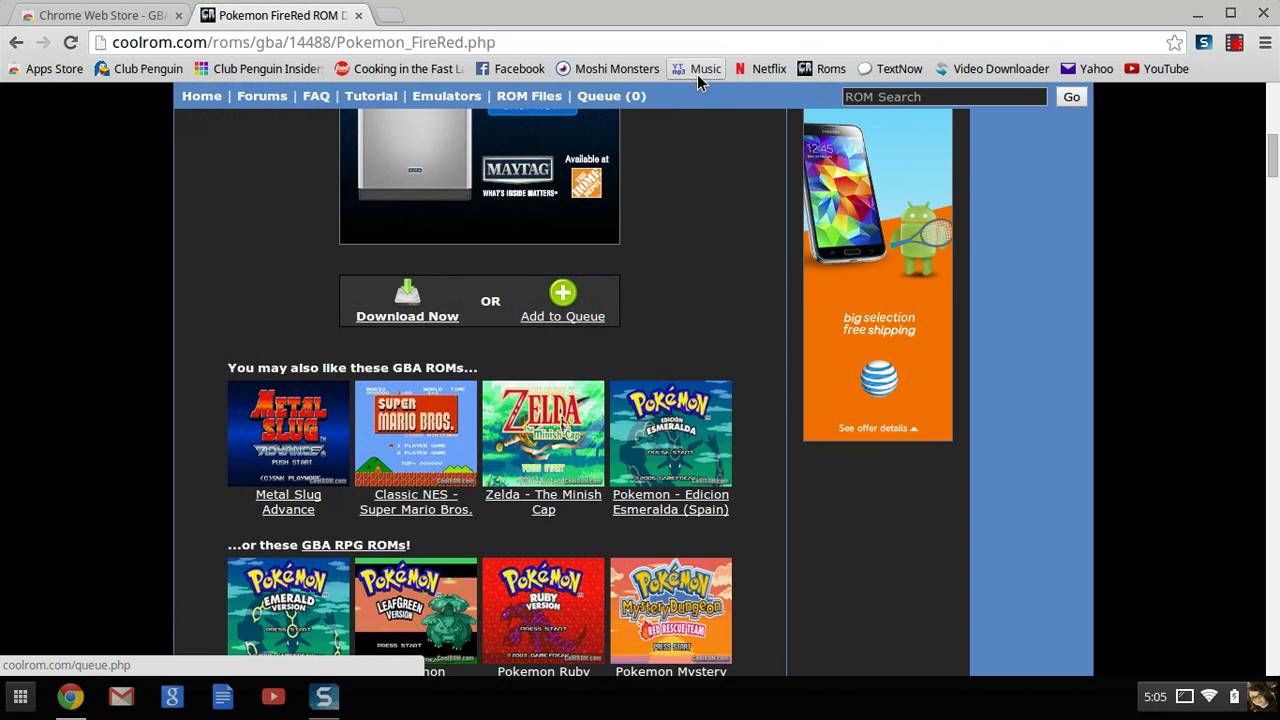
- Request the Pokemon FireRed download again, play the sponsored video and dismiss its overlay ad
left_click(432, 318)
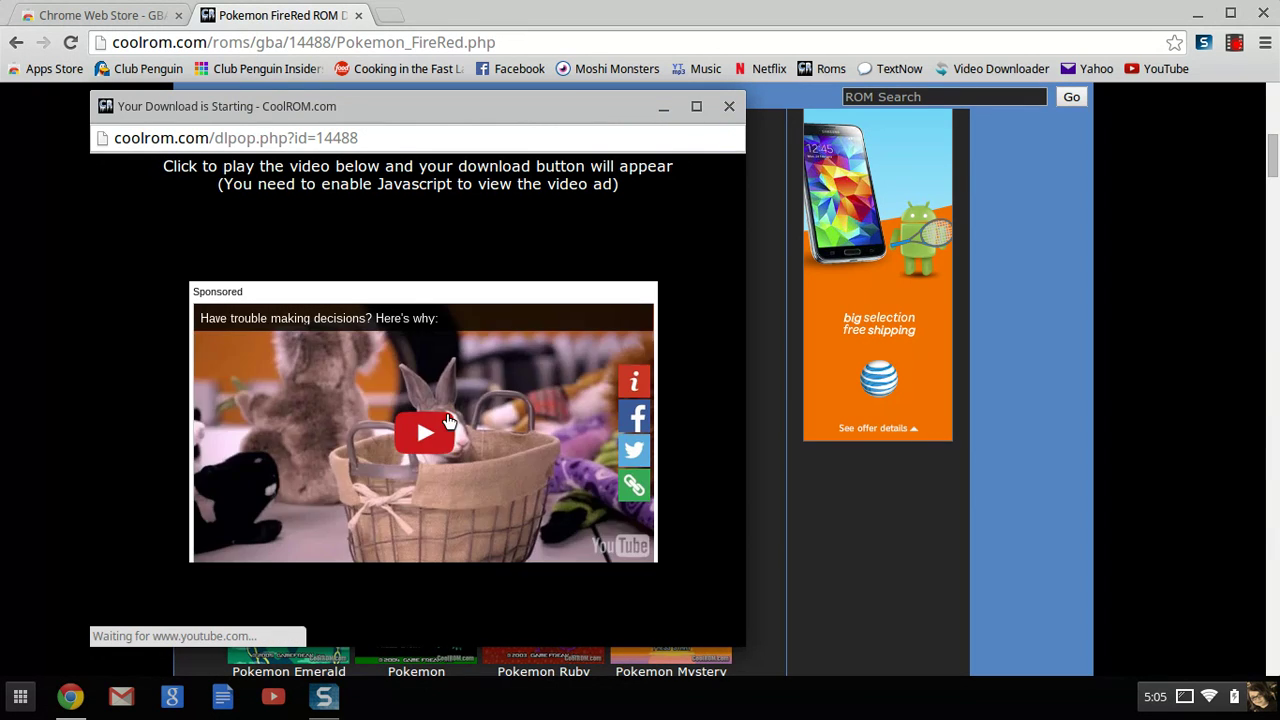
left_click(446, 421)
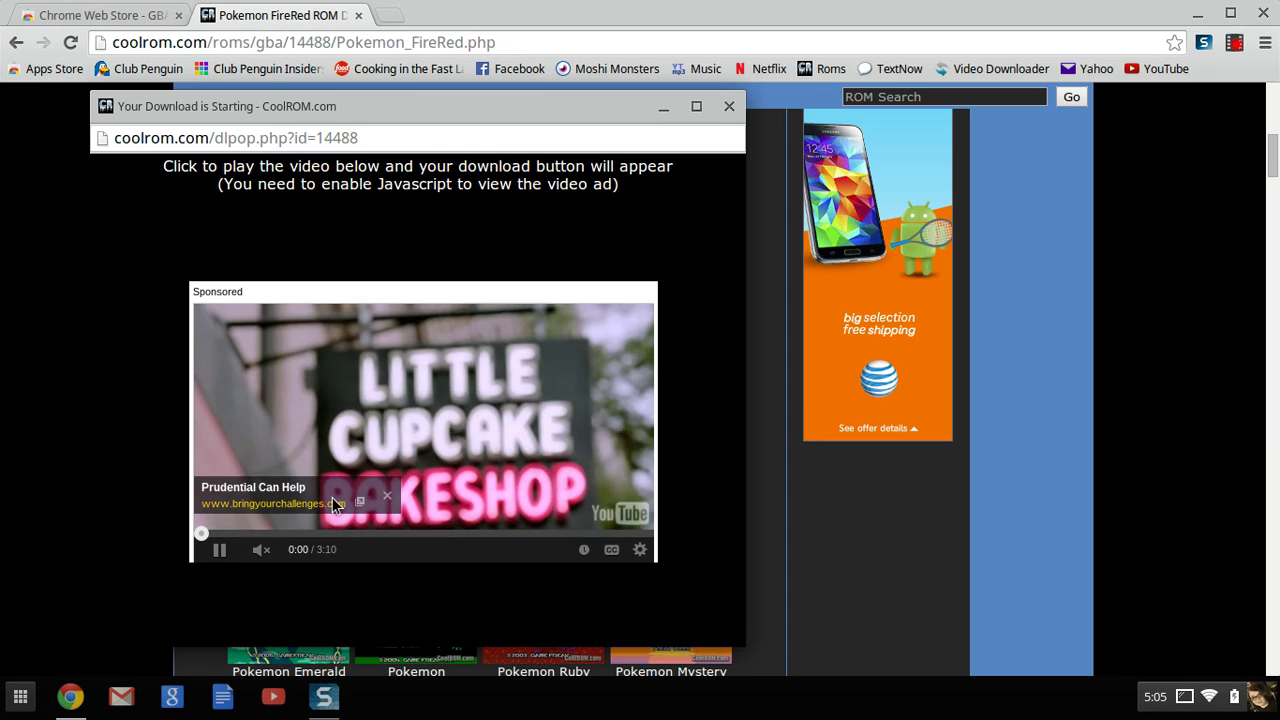
left_click(387, 497)
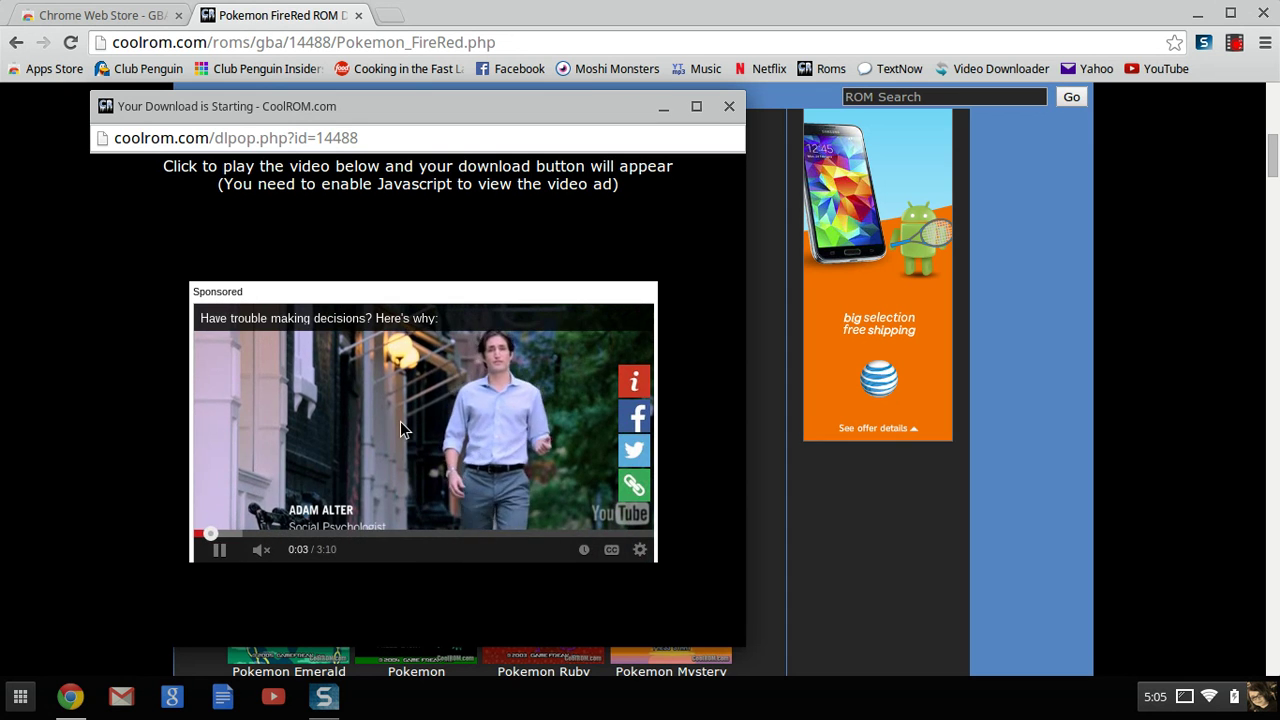
left_click(1235, 43)
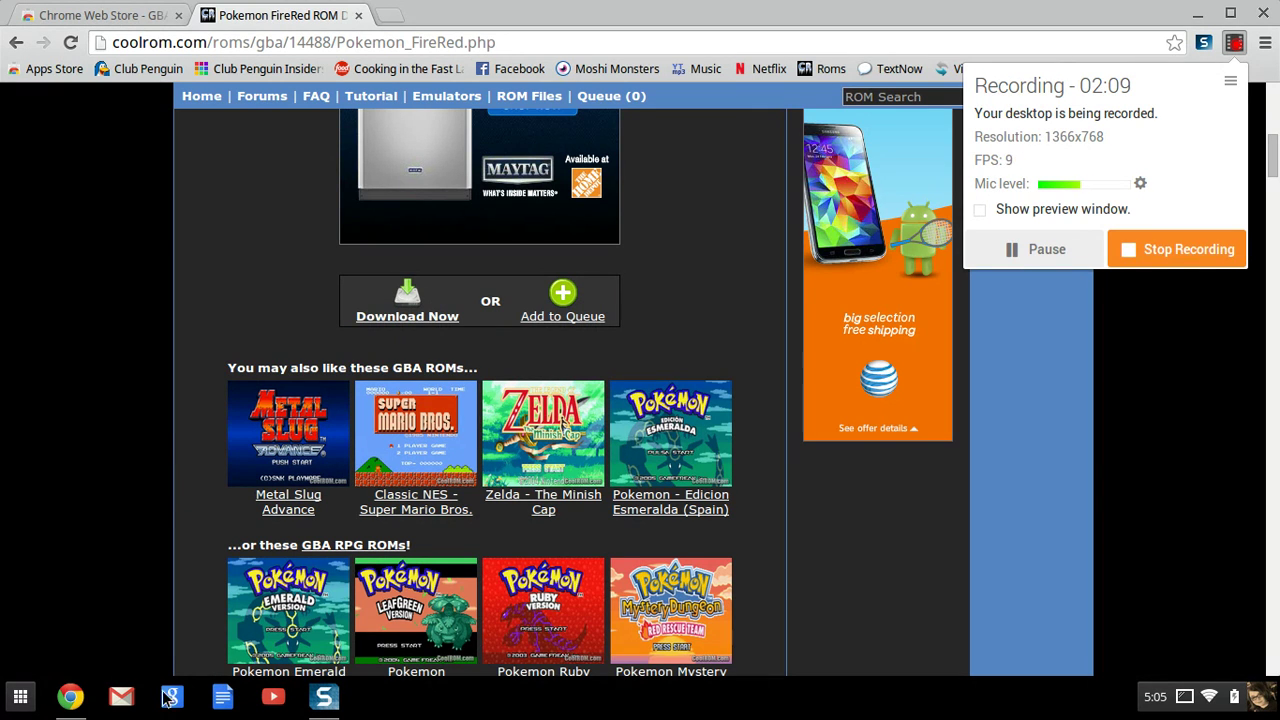
left_click(78, 705)
left_click(133, 660)
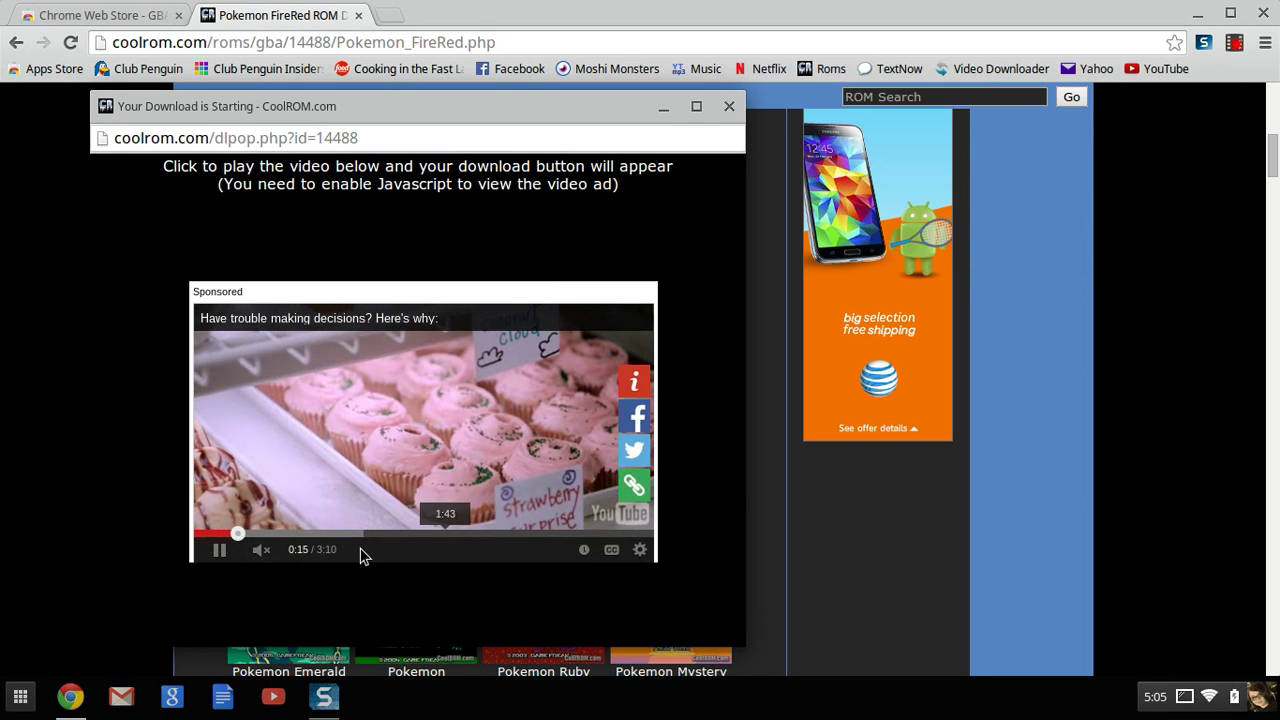
- Skip the sponsored video ahead to about 2:10 and download Pokemon FireRed.zip
left_click(247, 536)
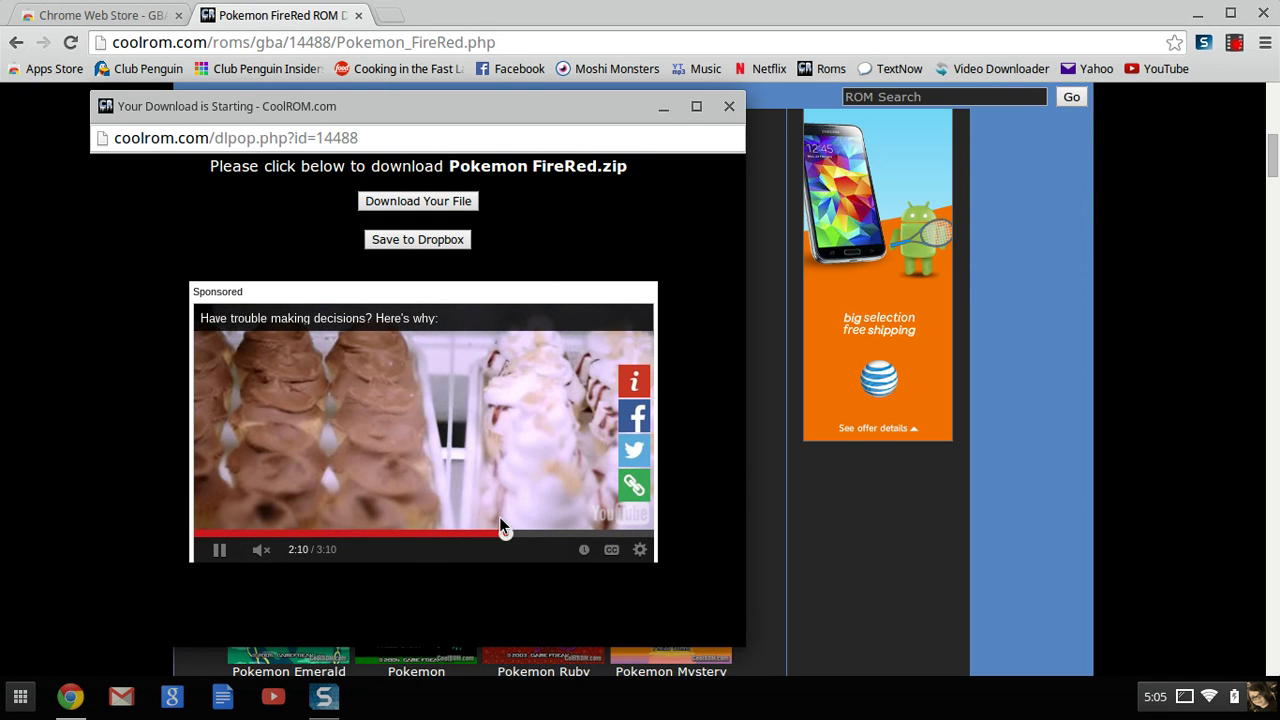
left_click(460, 196)
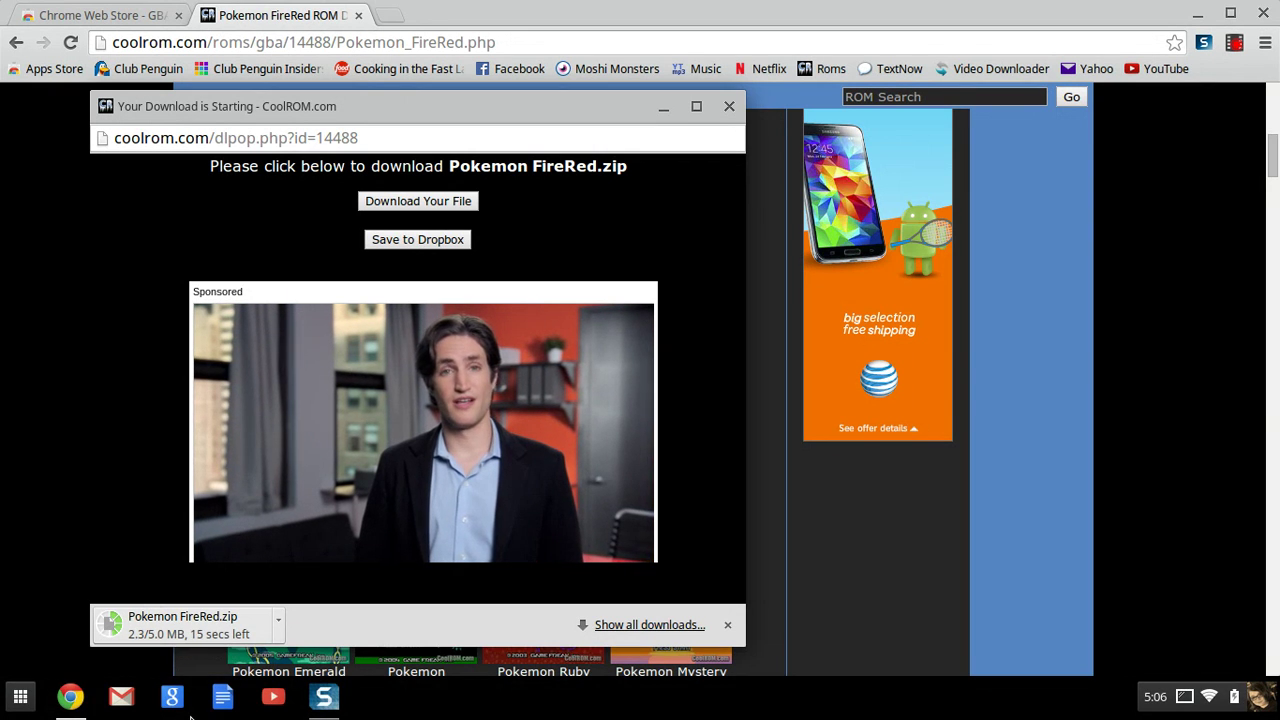
- Open the Files app and move the CoolROM download window clear of the Downloads folder's contents
left_click(20, 697)
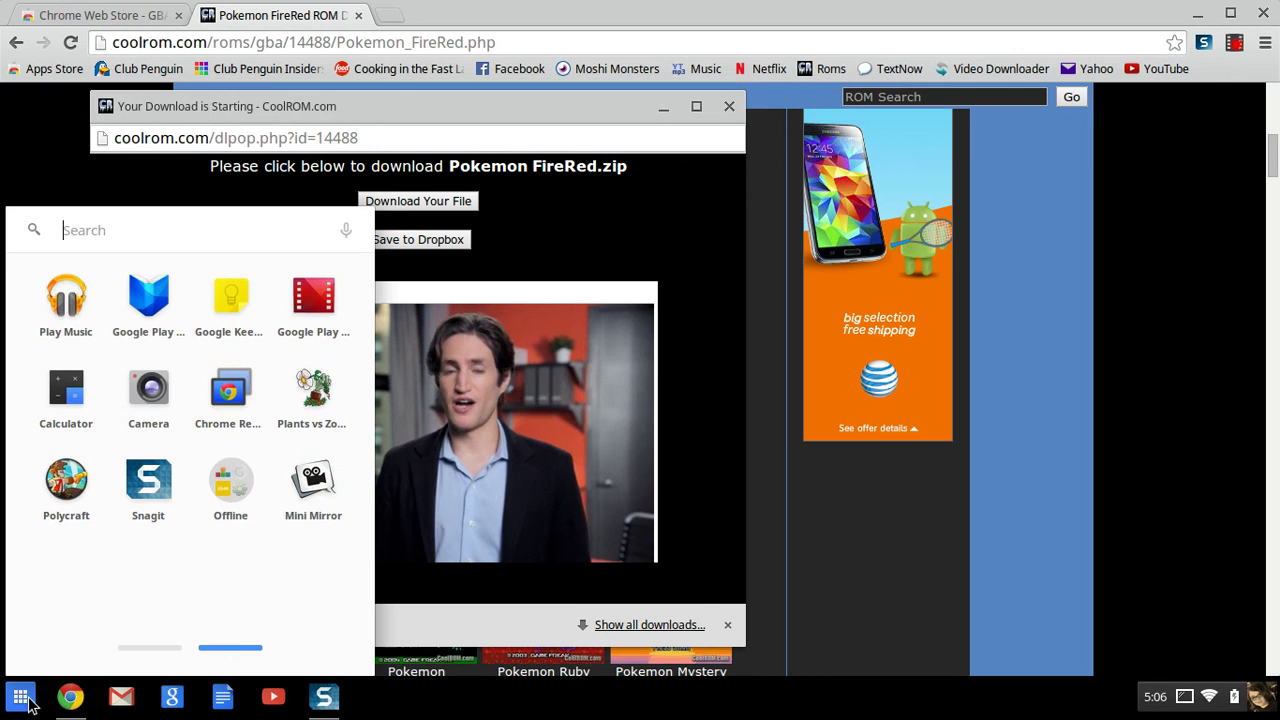
left_click(149, 648)
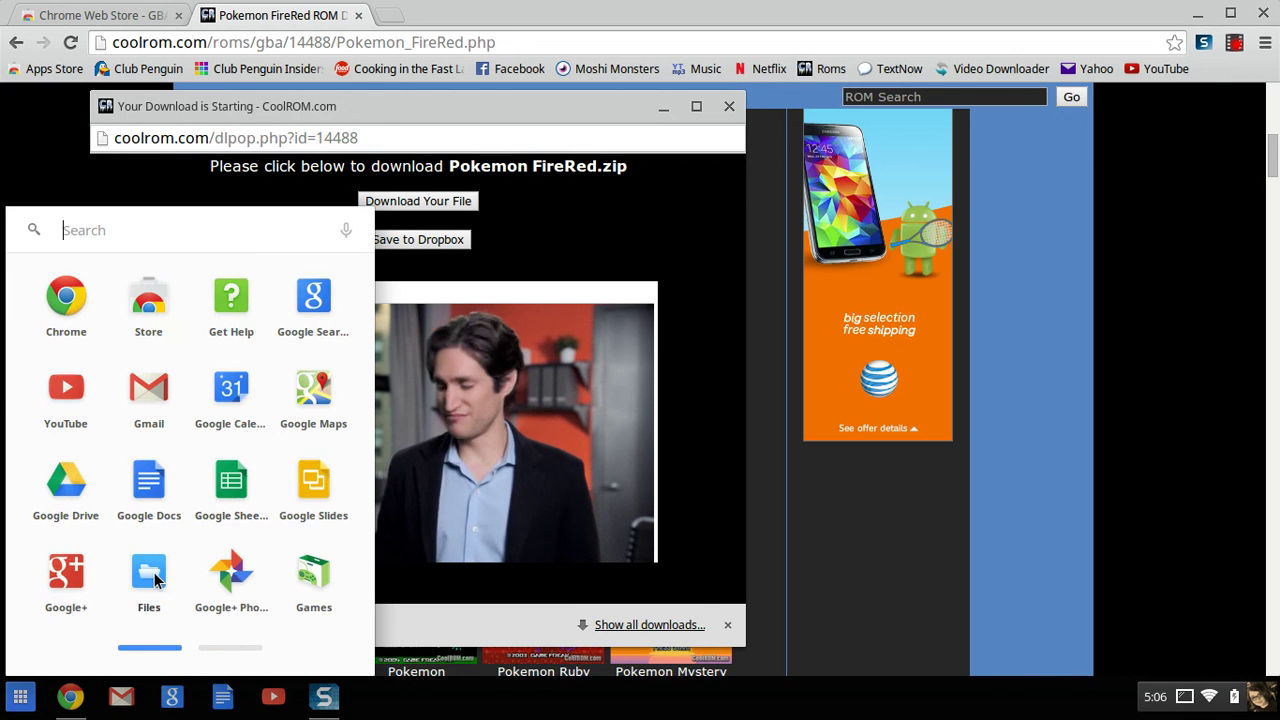
key("Escape")
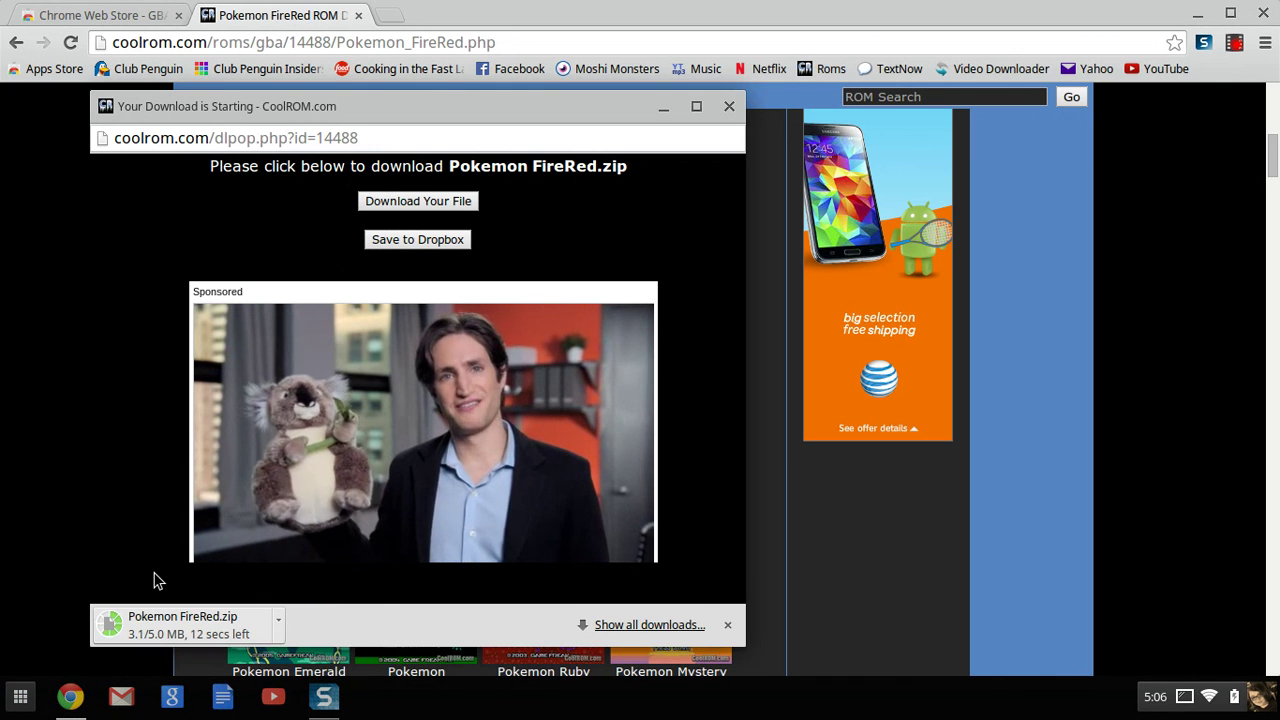
key("alt+shift+m")
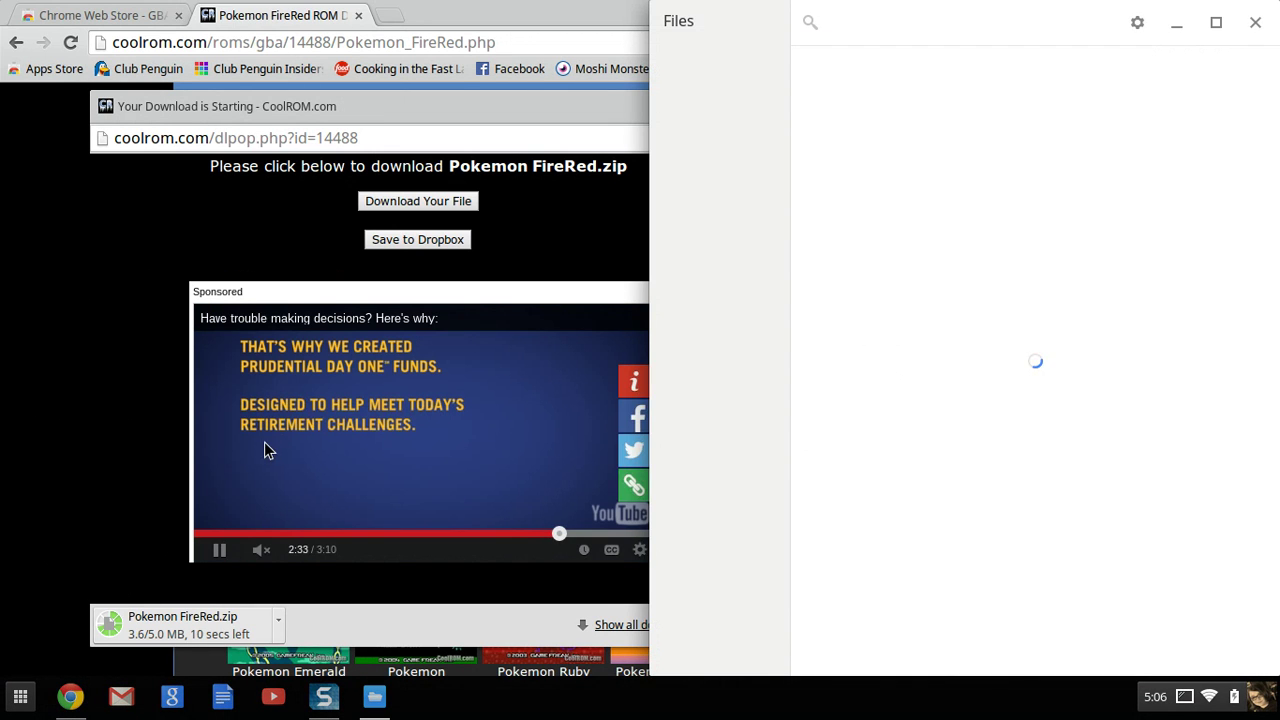
left_click_drag(466, 113, 403, 52)
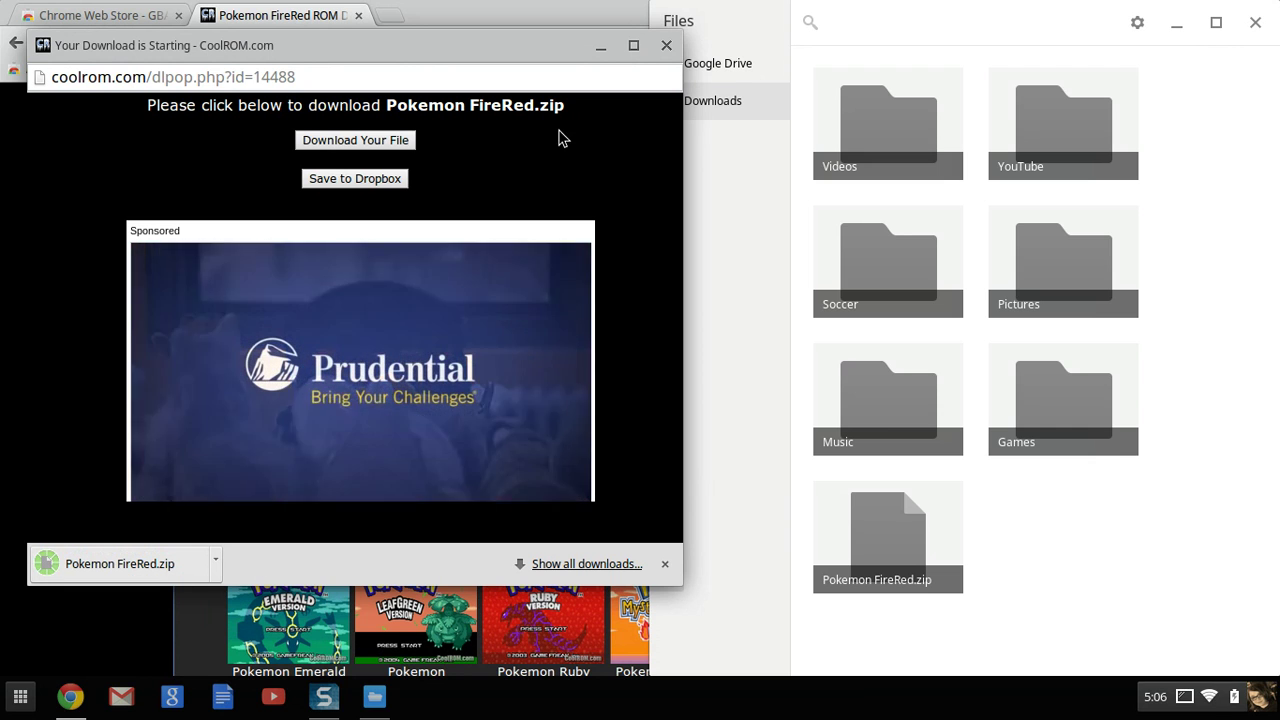
- Close the CoolROM download window and open the Pokemon FireRed.zip archive in the Downloads folder
left_click(669, 46)
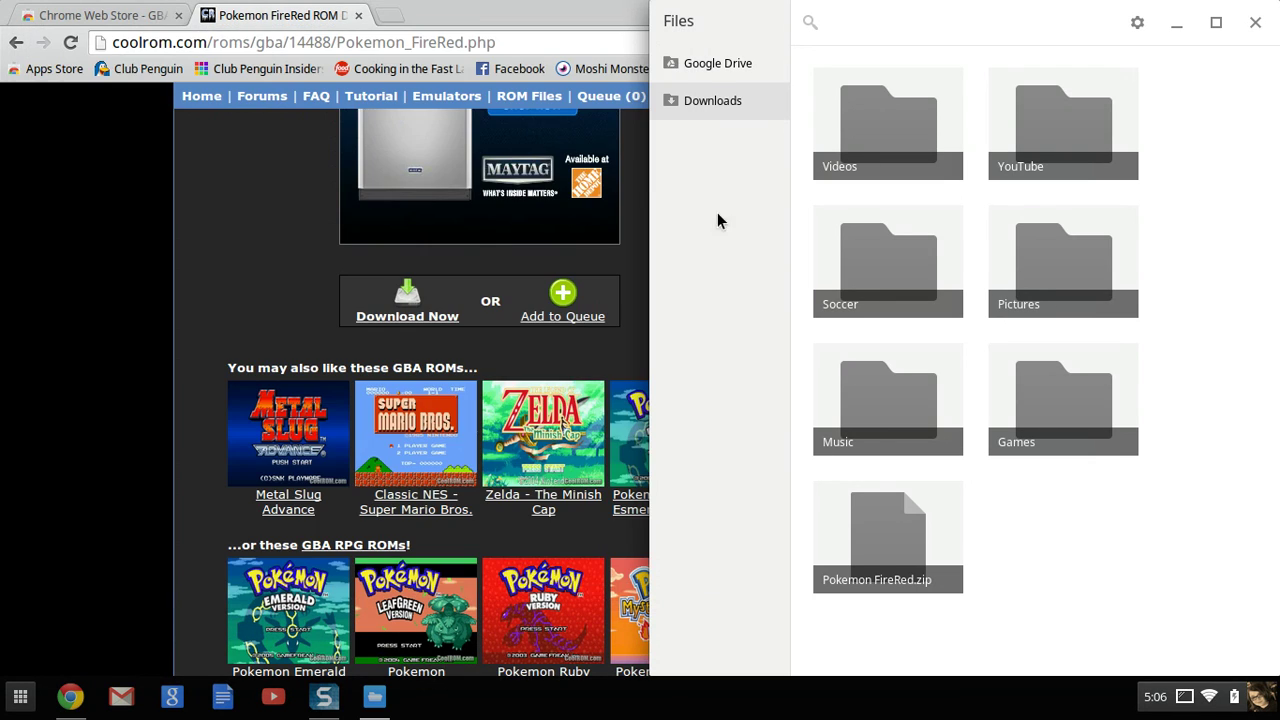
left_click(921, 556)
double_click(921, 556)
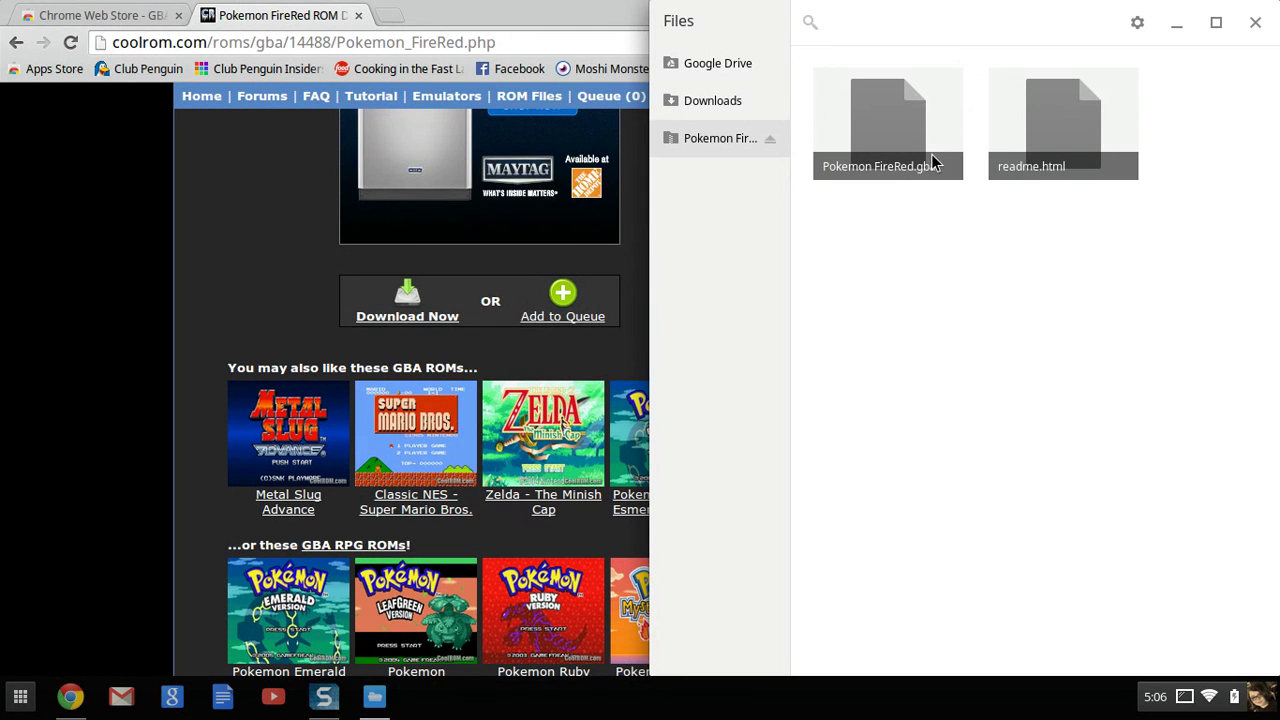
- Copy Pokemon FireRed.gba from the archive into Downloads and show that folder in a maximized Files window
left_click_drag(897, 122, 733, 100)
left_click(1218, 31)
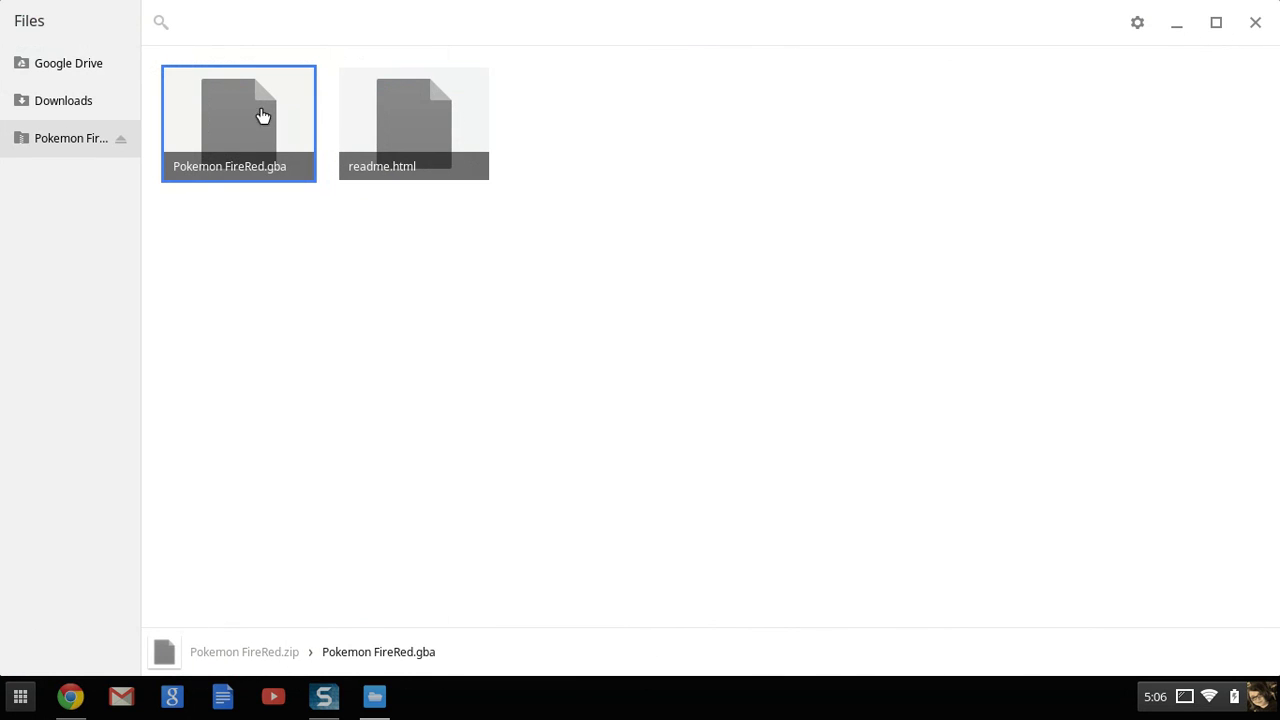
left_click(74, 101)
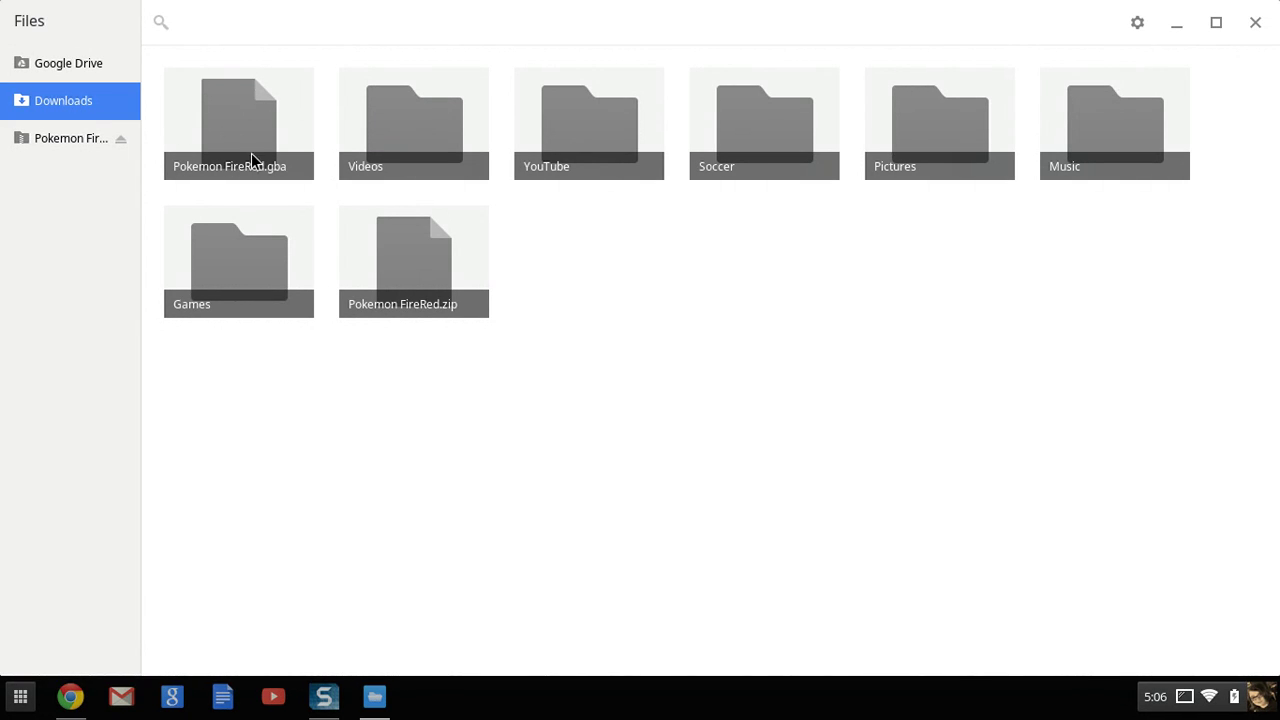
- Rename the extracted ROM in Downloads to PokemonFireRed.gba, without the space
right_click(240, 129)
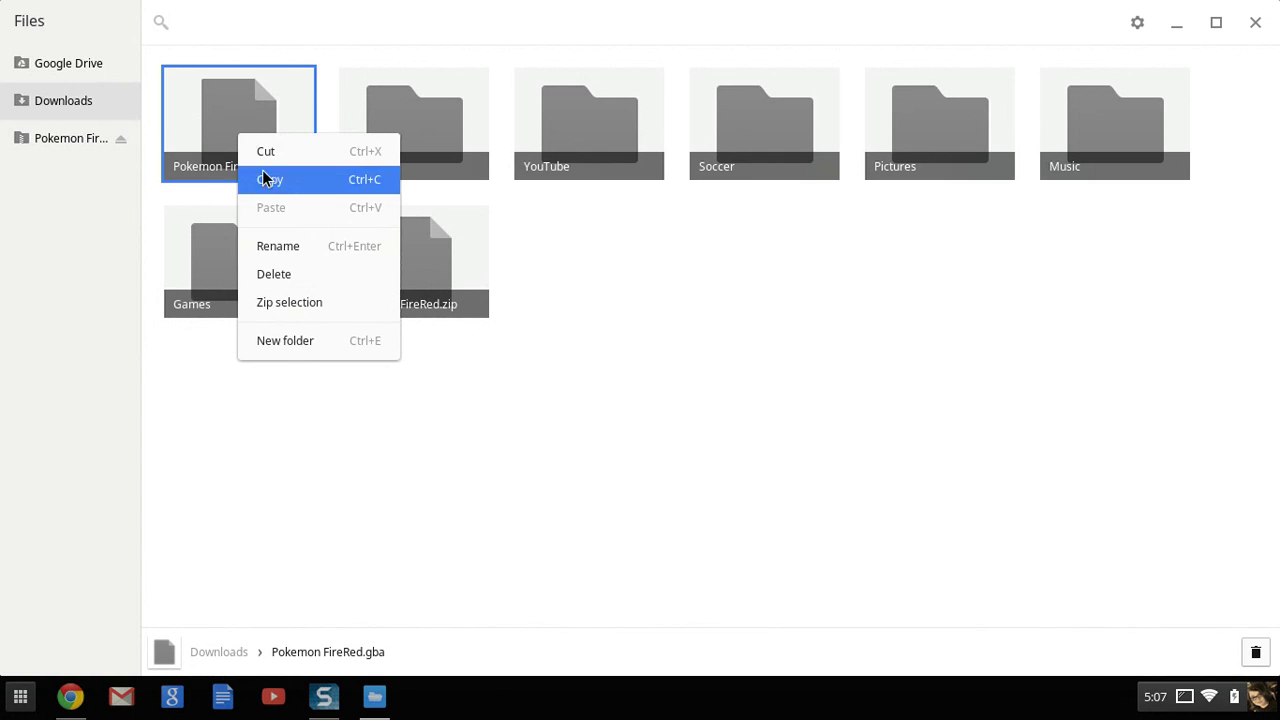
left_click(270, 246)
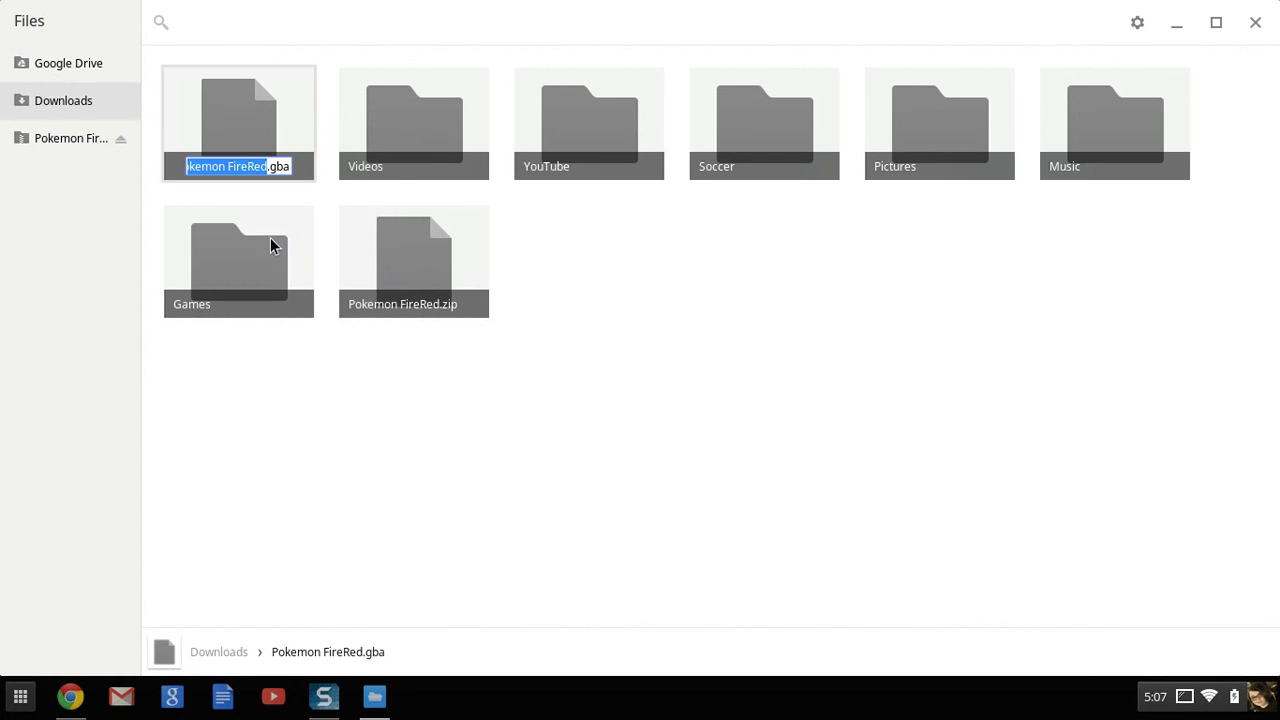
left_click(236, 167)
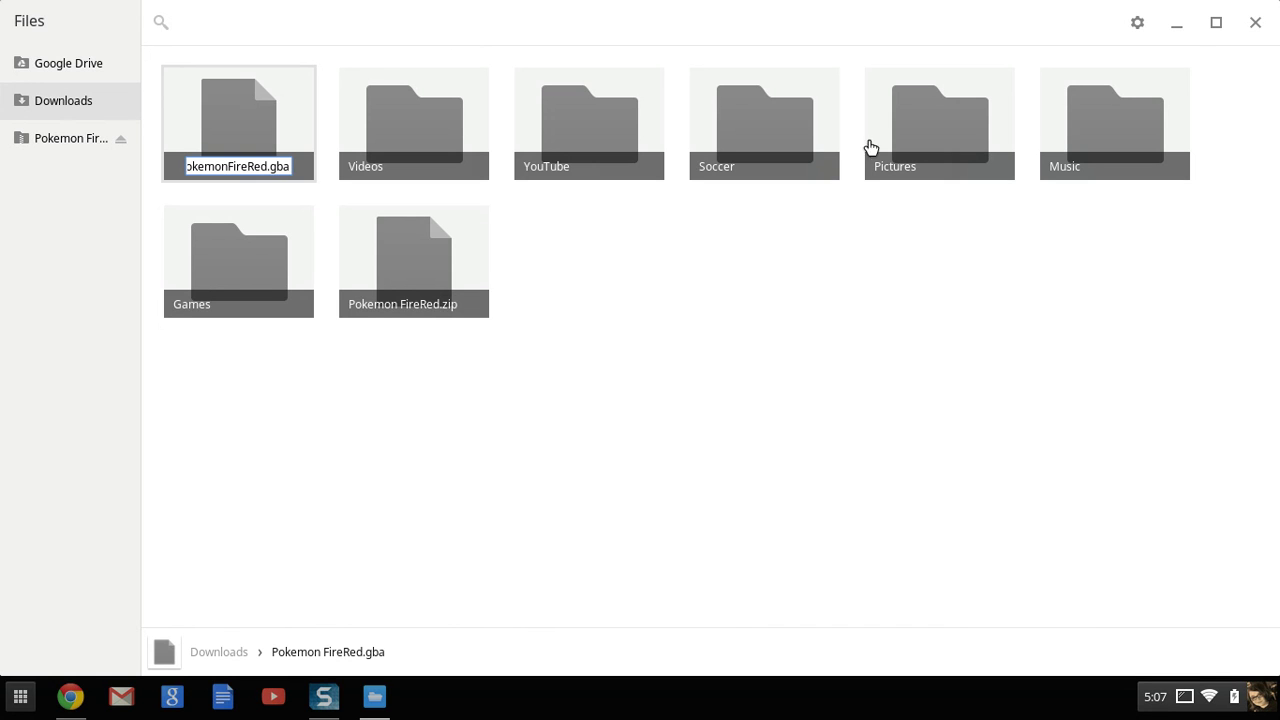
left_click(756, 536)
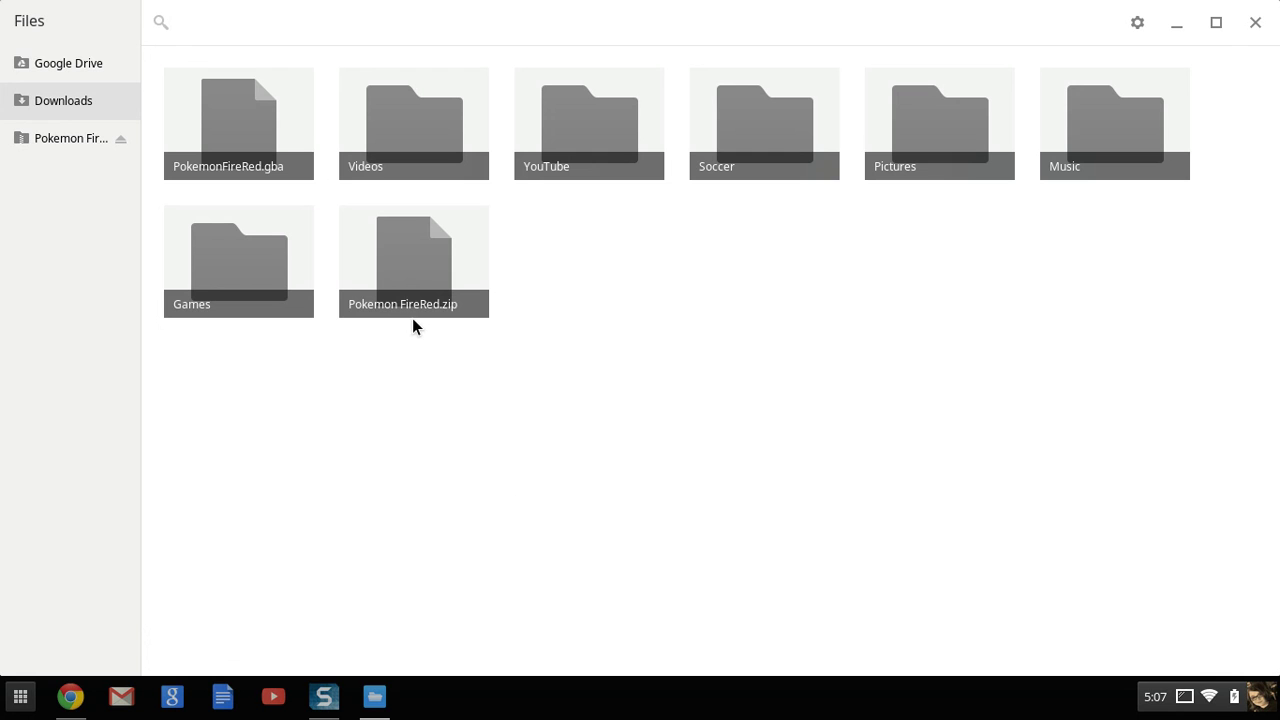
- Delete Pokemon FireRed.zip from the Downloads folder and confirm the deletion
right_click(409, 249)
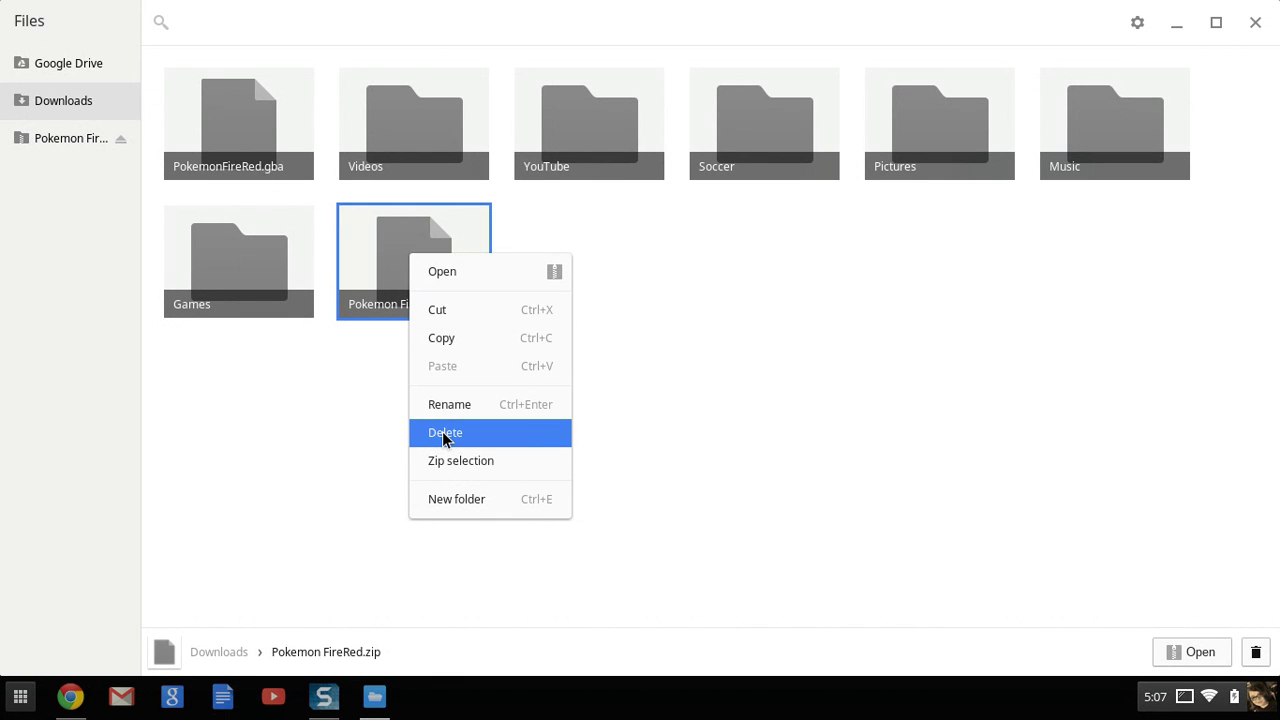
left_click(444, 434)
left_click(724, 348)
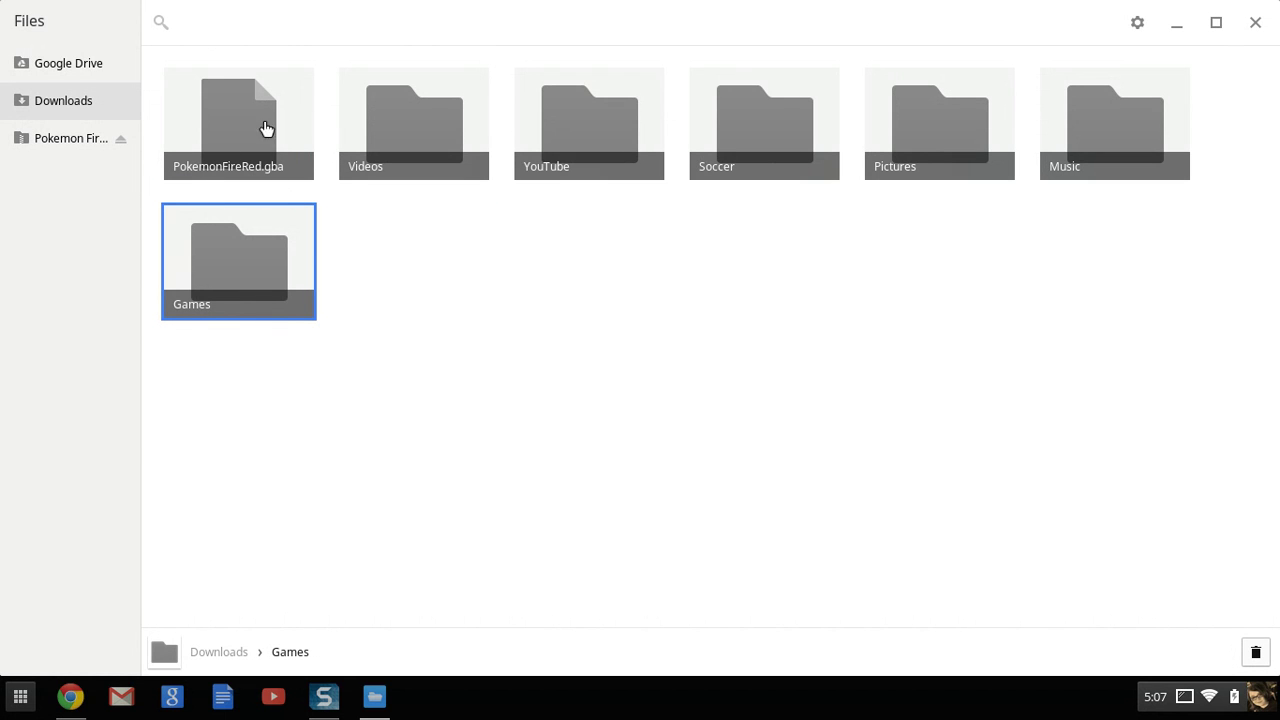
- Launch the VBA-M emulator from the Offline folder among the installed apps
left_click(20, 695)
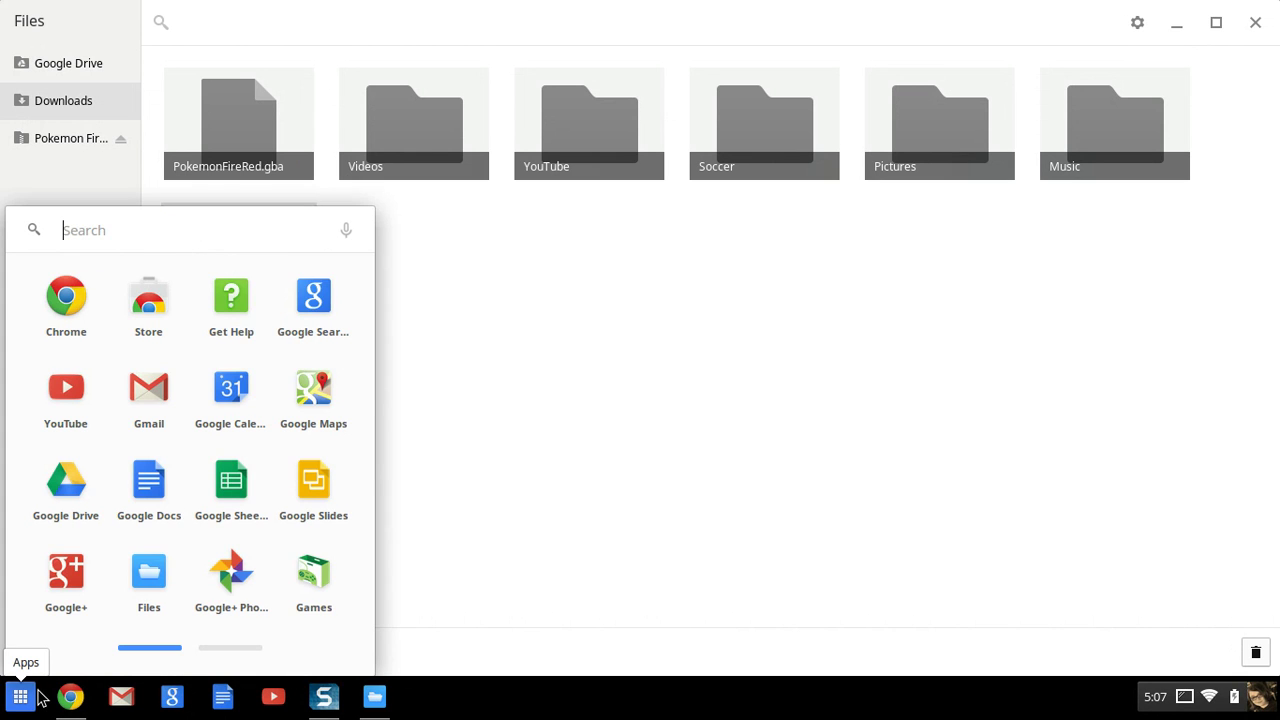
left_click(229, 657)
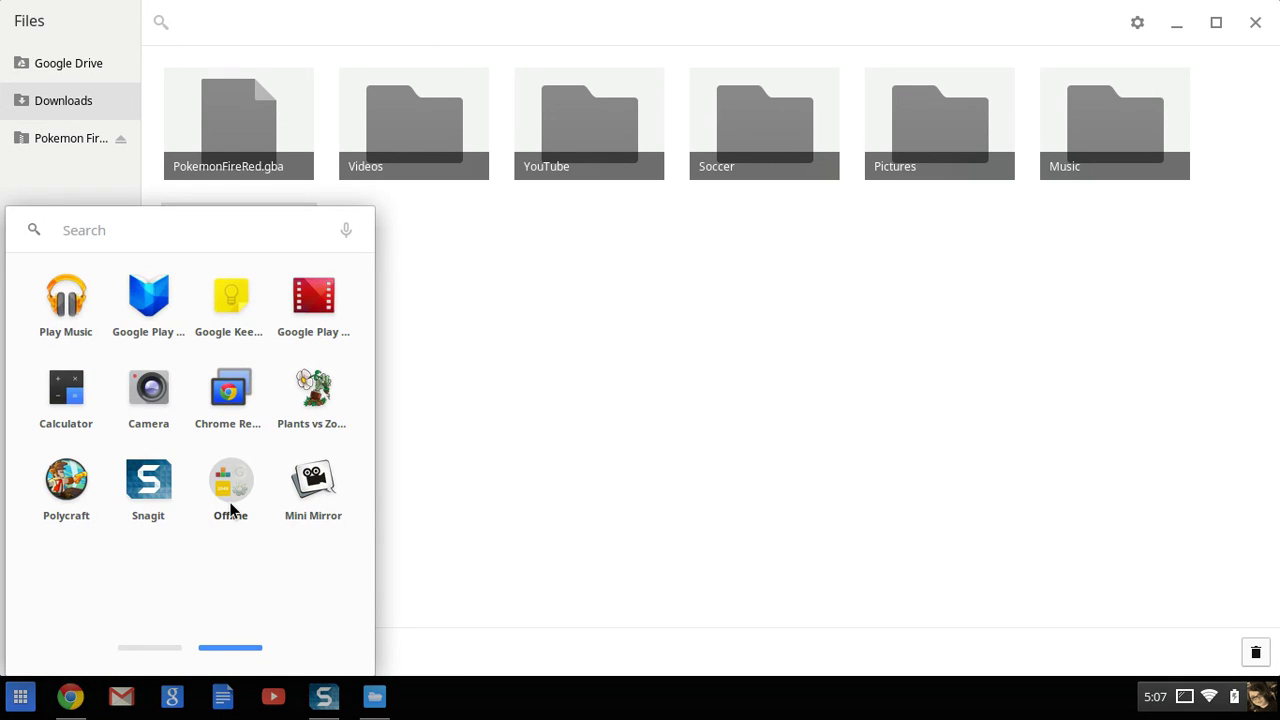
left_click(230, 485)
left_click(68, 448)
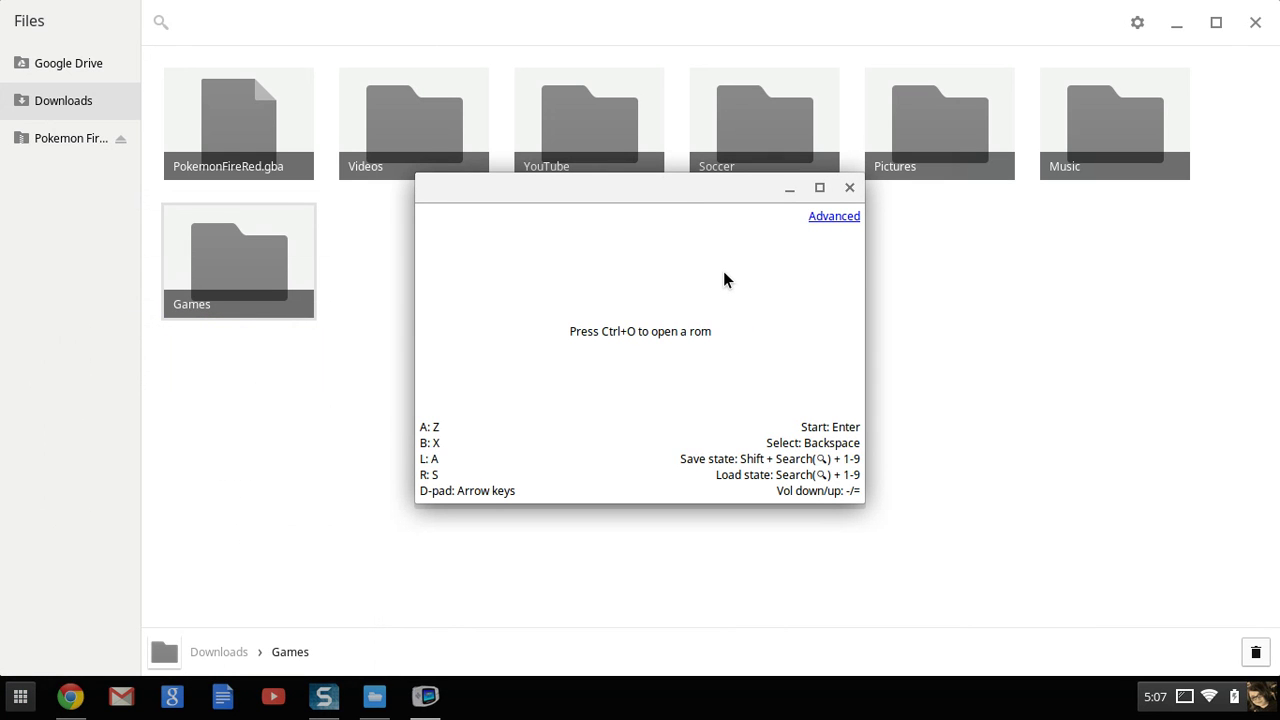
- Run PokemonFireRed.gba from Downloads in the emulator with the system sound muted, and close the game at its title screen
key("ctrl+o")
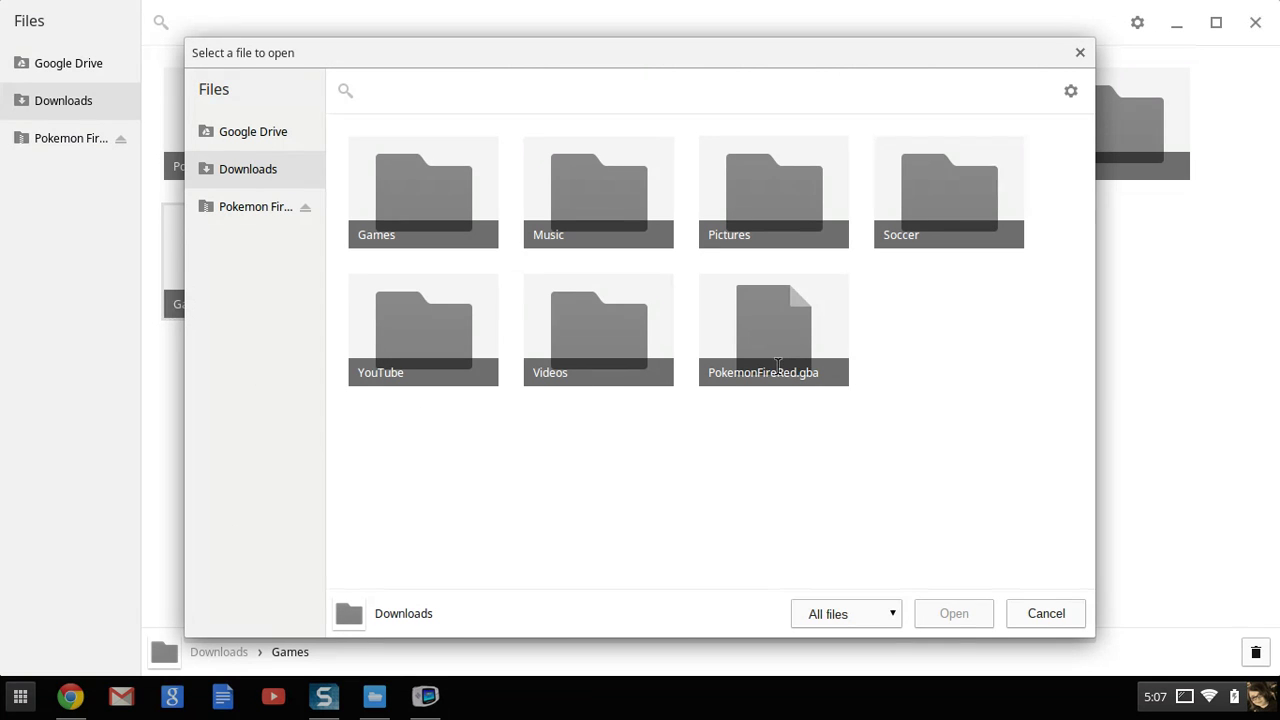
double_click(778, 342)
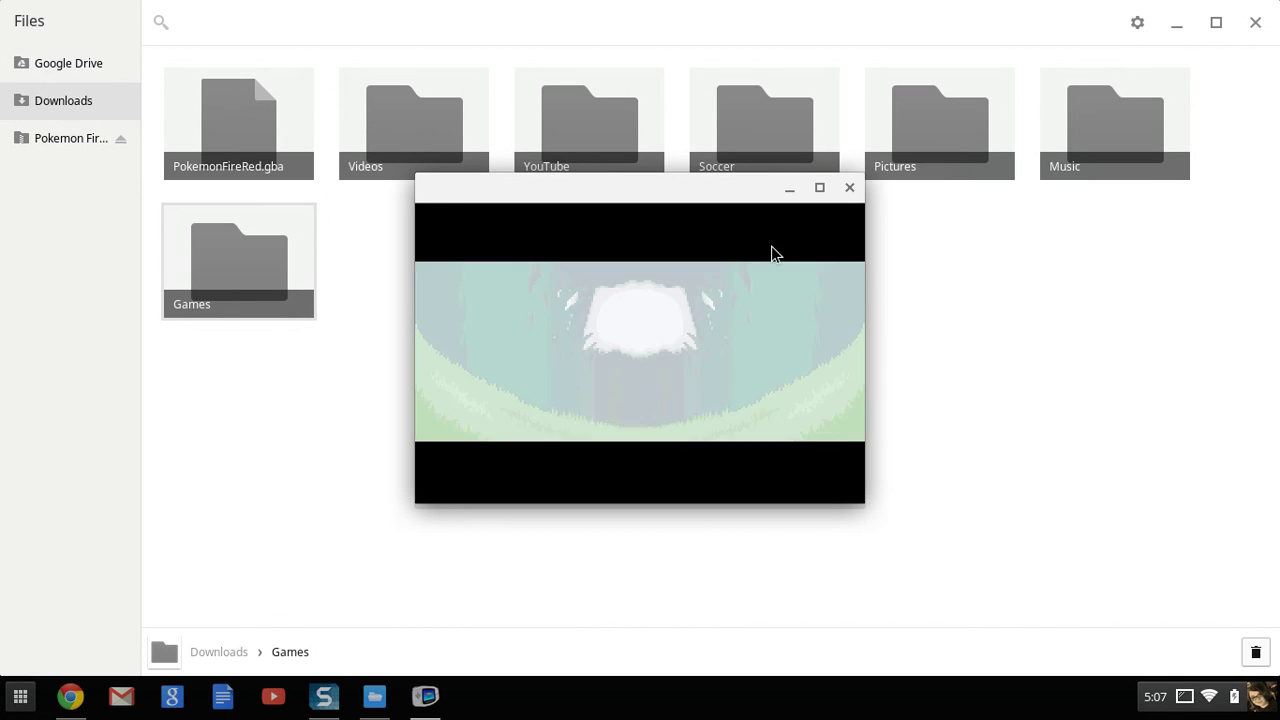
key("XF86AudioMute")
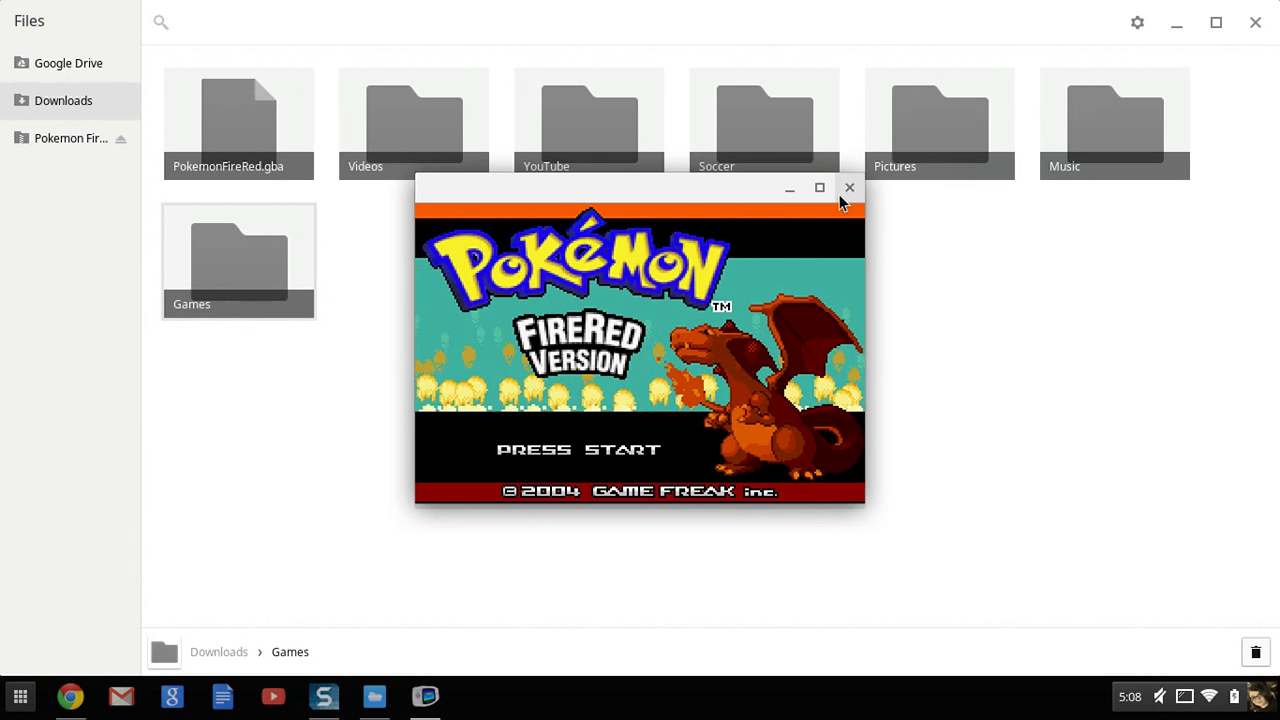
left_click(840, 196)
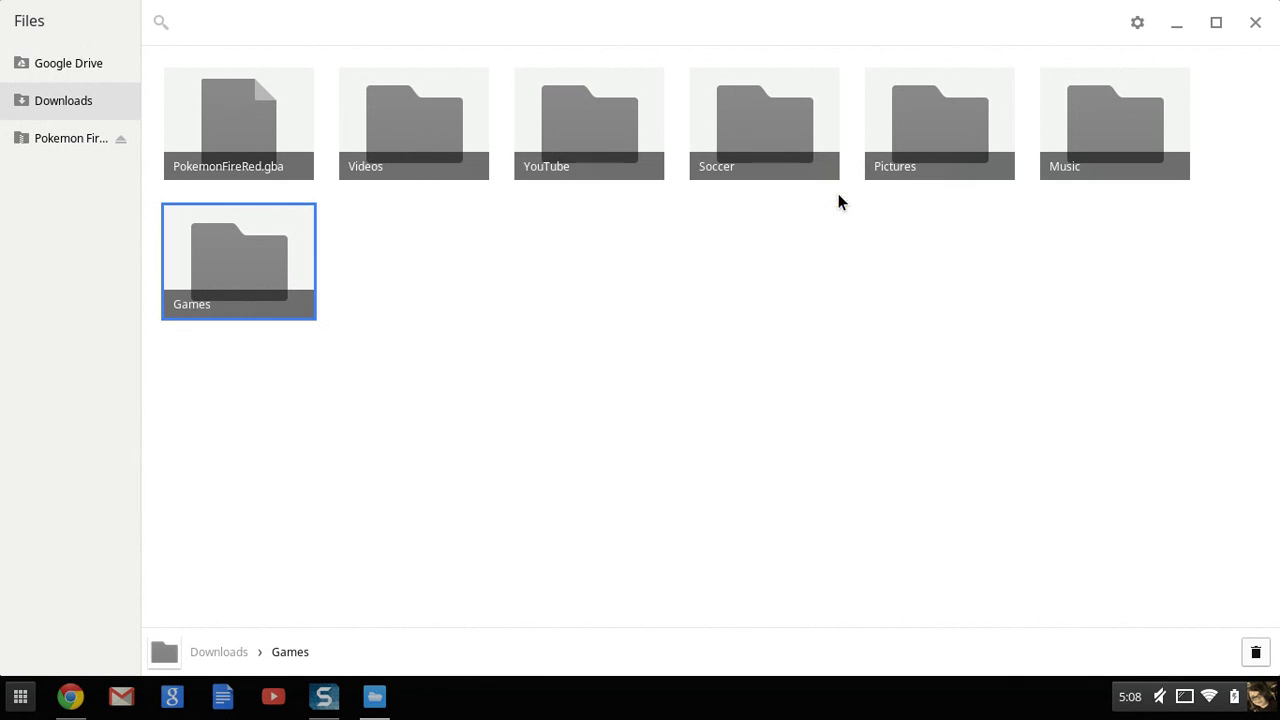
- Minimize the Files window and review the Chrome Web Store GBA results and the CoolROM Pokemon FireRed page
left_click(1183, 30)
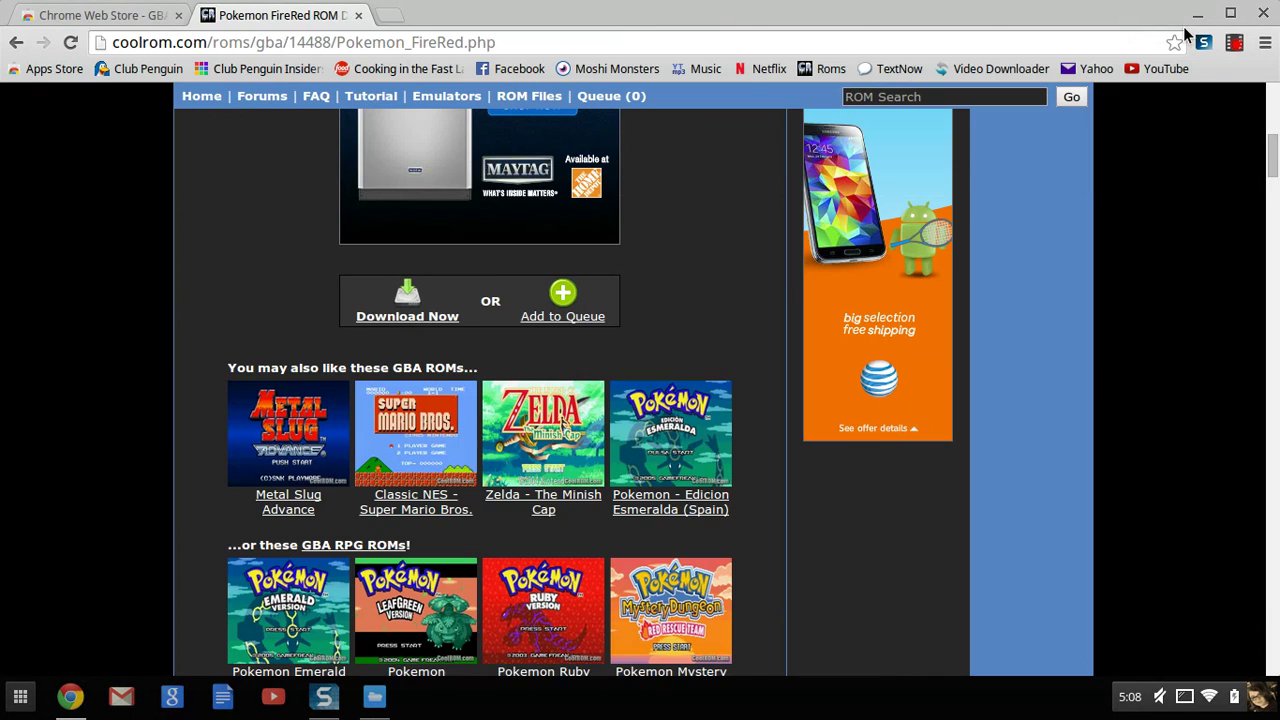
left_click(110, 8)
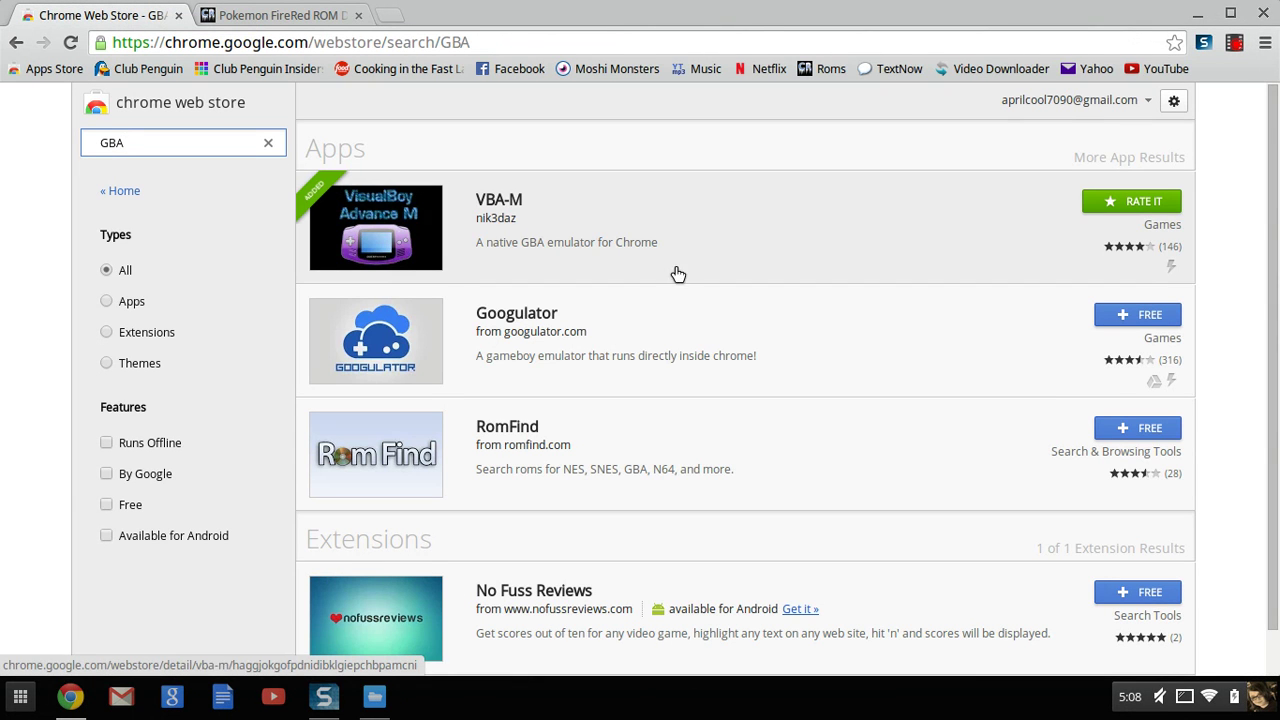
left_click(300, 14)
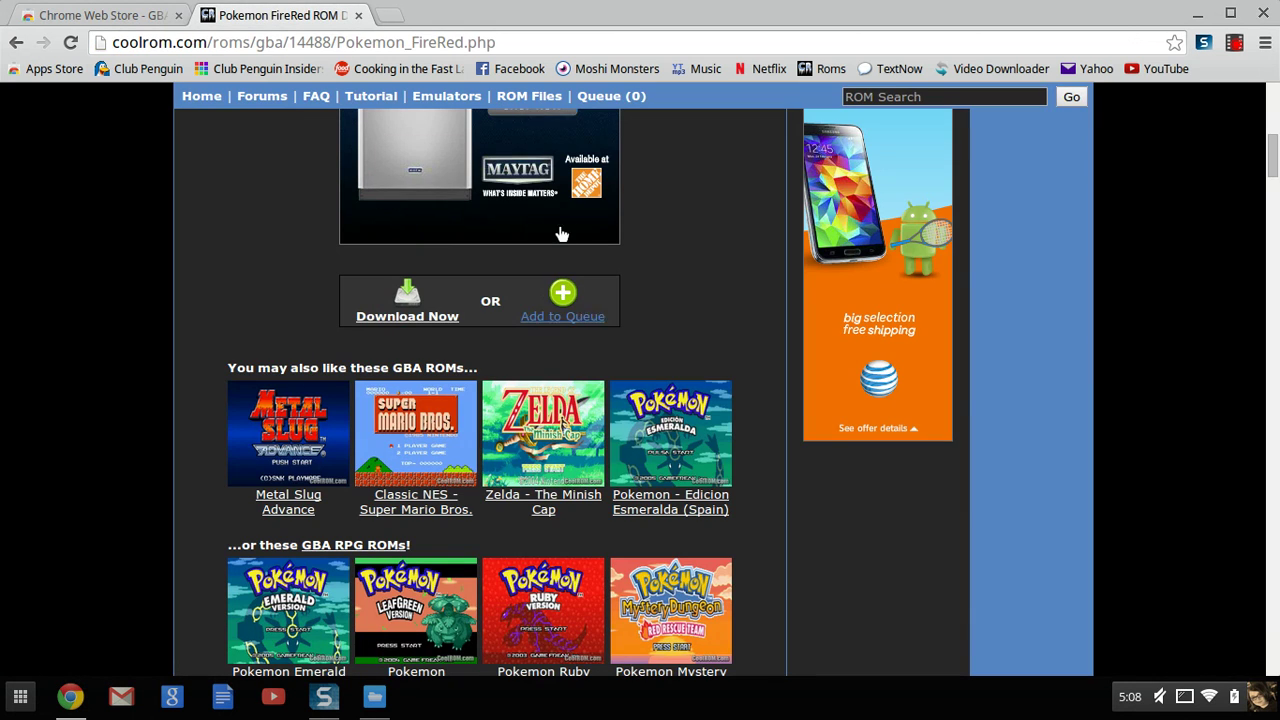
left_click(127, 10)
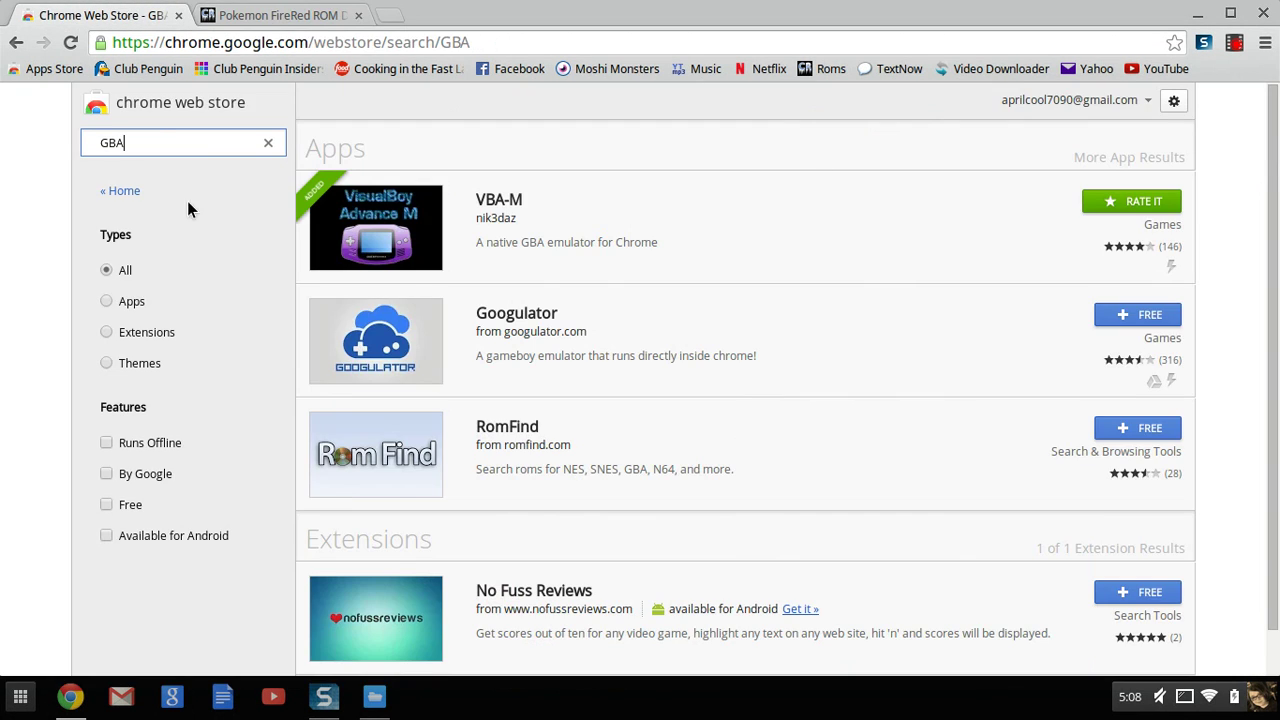